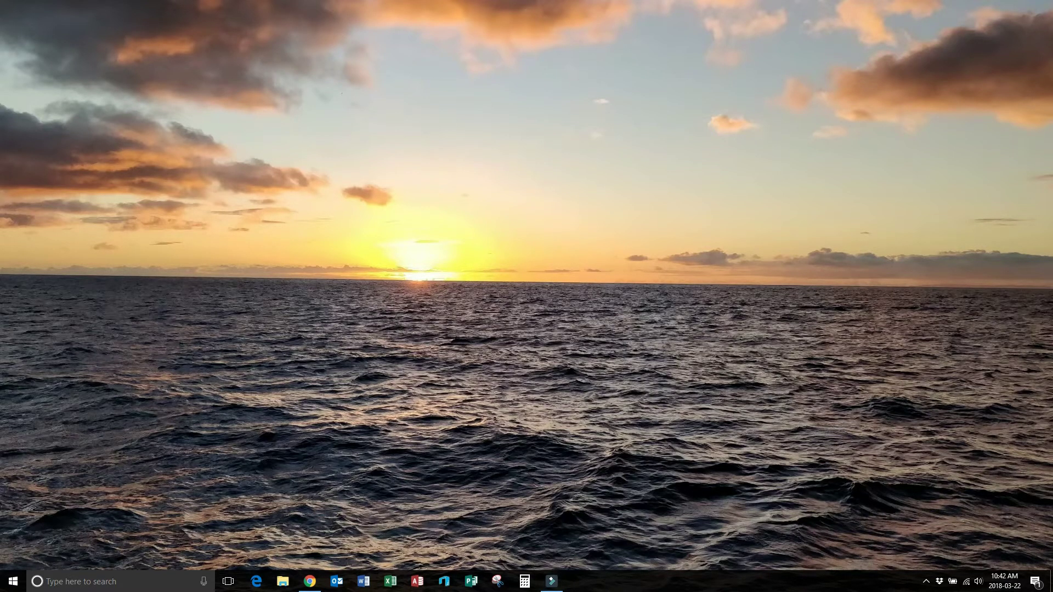
Switch to the Tinkercad dashboard in Chrome and open the balloon car design from the completed lessons.
left_click(310, 582)
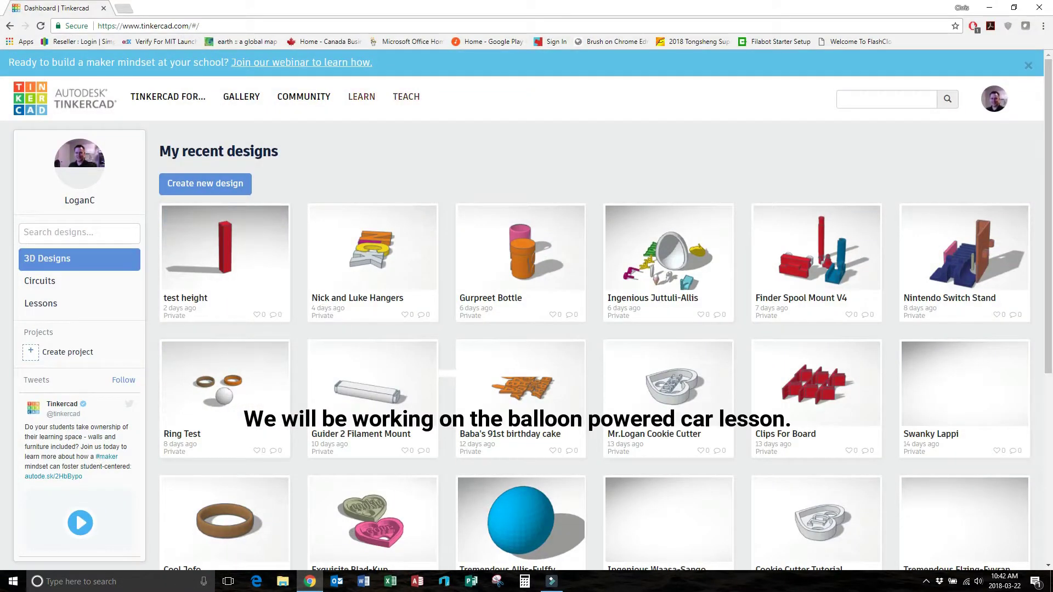
mouse_move(965, 252)
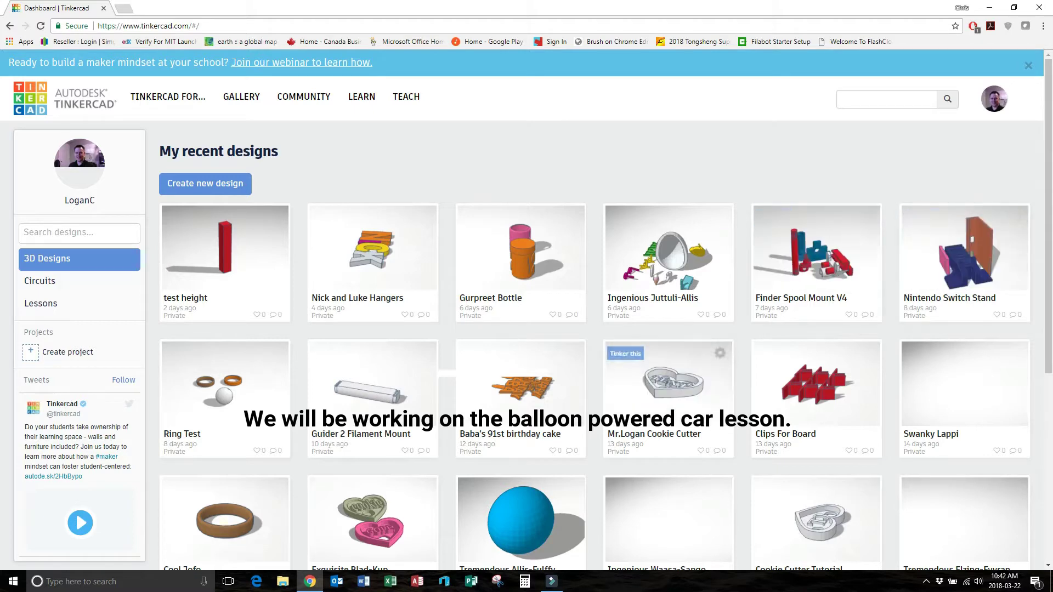
left_click(41, 303)
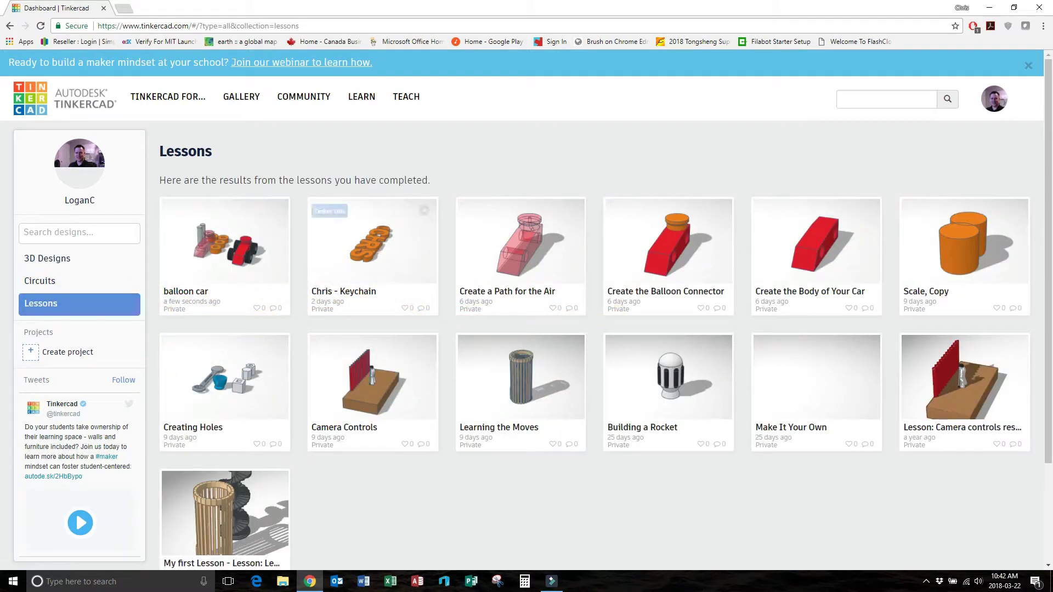
mouse_move(182, 212)
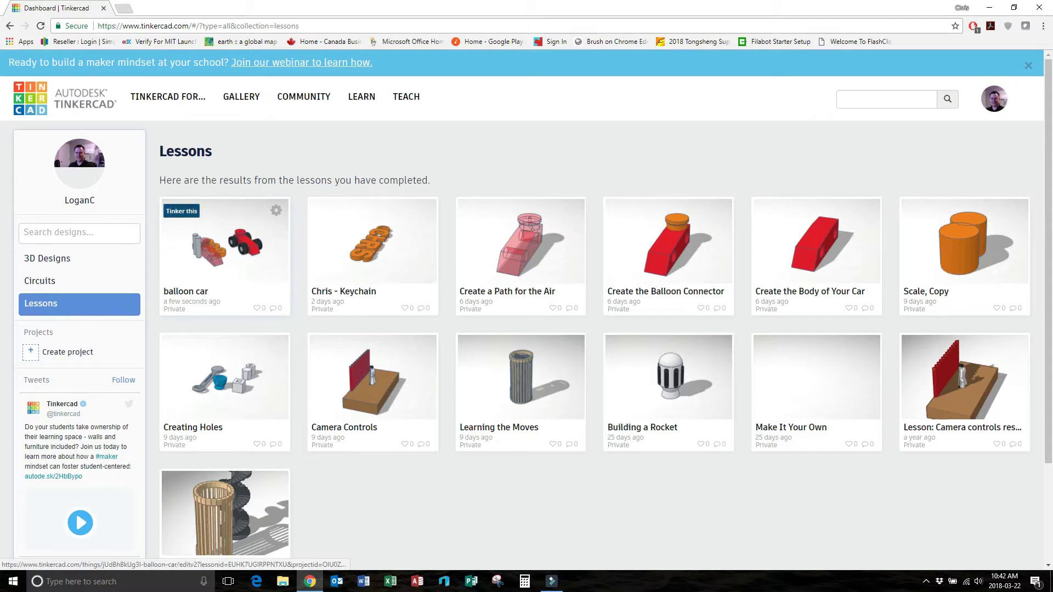
left_click(225, 247)
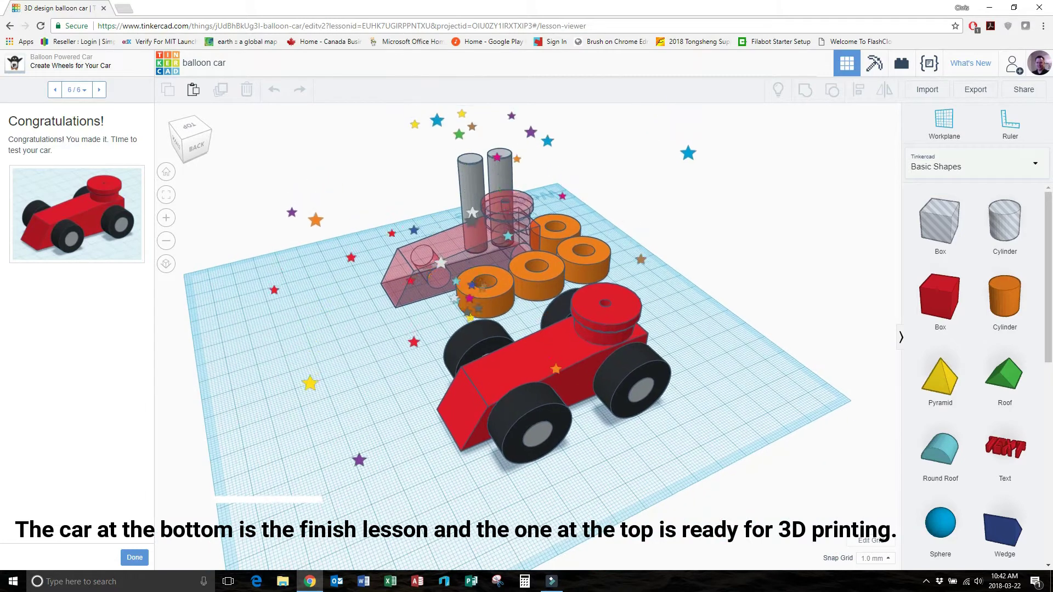
Examine the assembled car from the side, rear and above to see how its body, wheels and axles fit together.
left_click(541, 358)
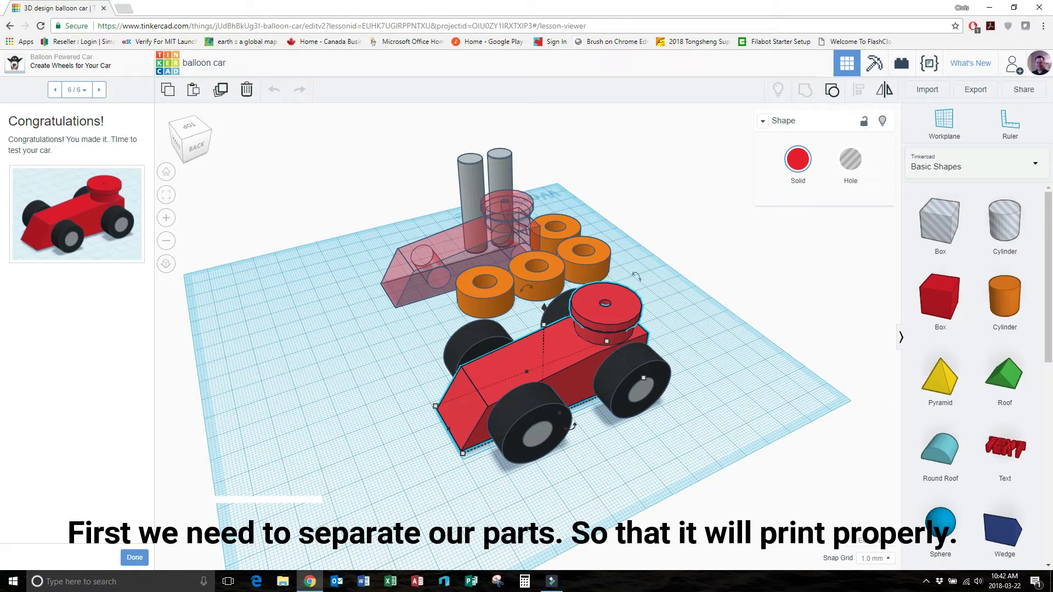
right_click_drag(526, 351, 328, 272)
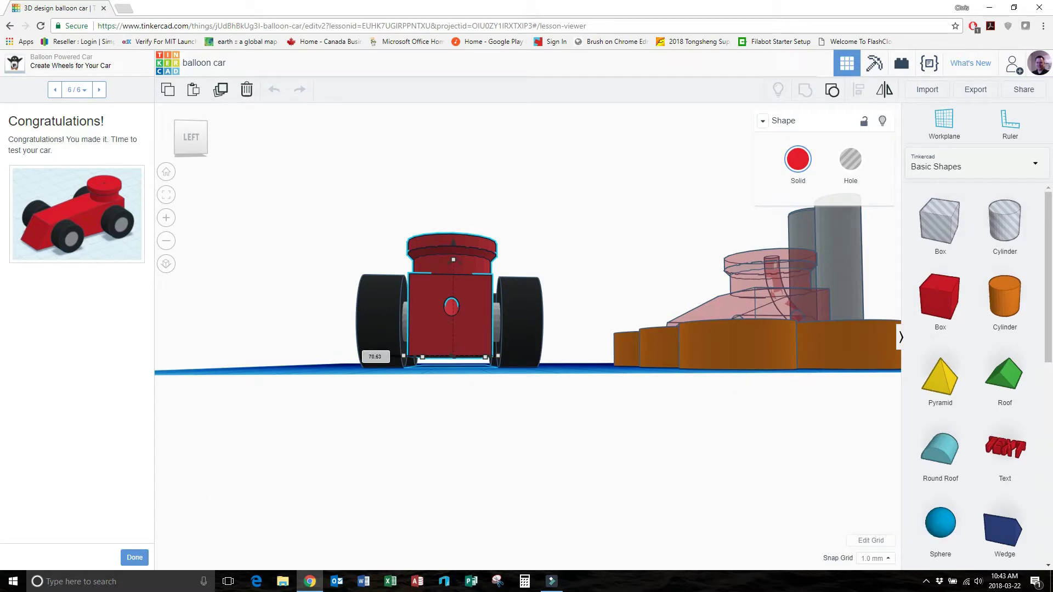
right_click_drag(453, 357, 456, 460)
middle_click_drag(526, 351, 474, 322)
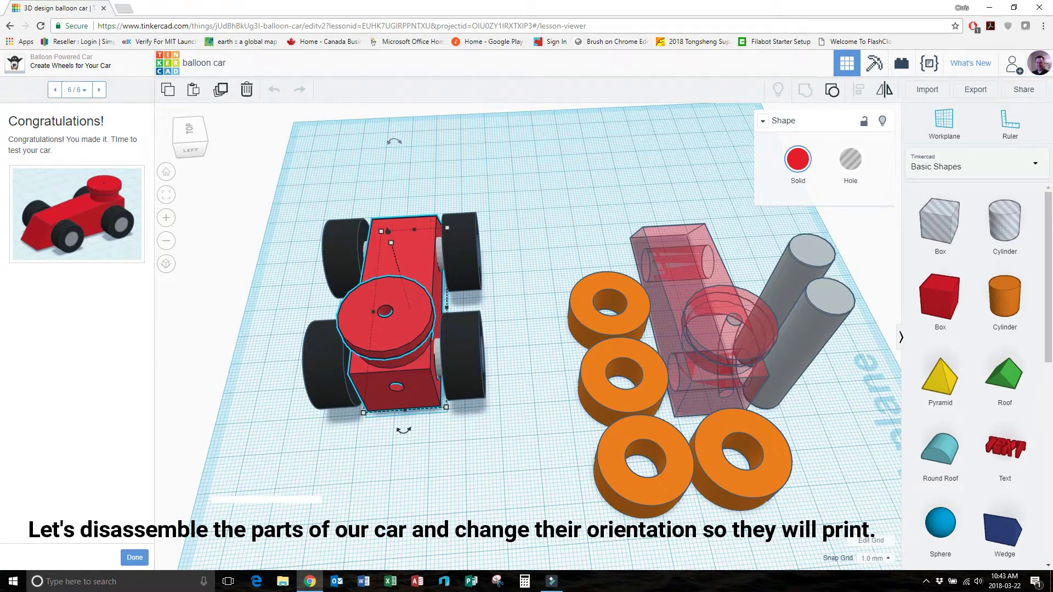
right_click_drag(475, 351, 456, 329)
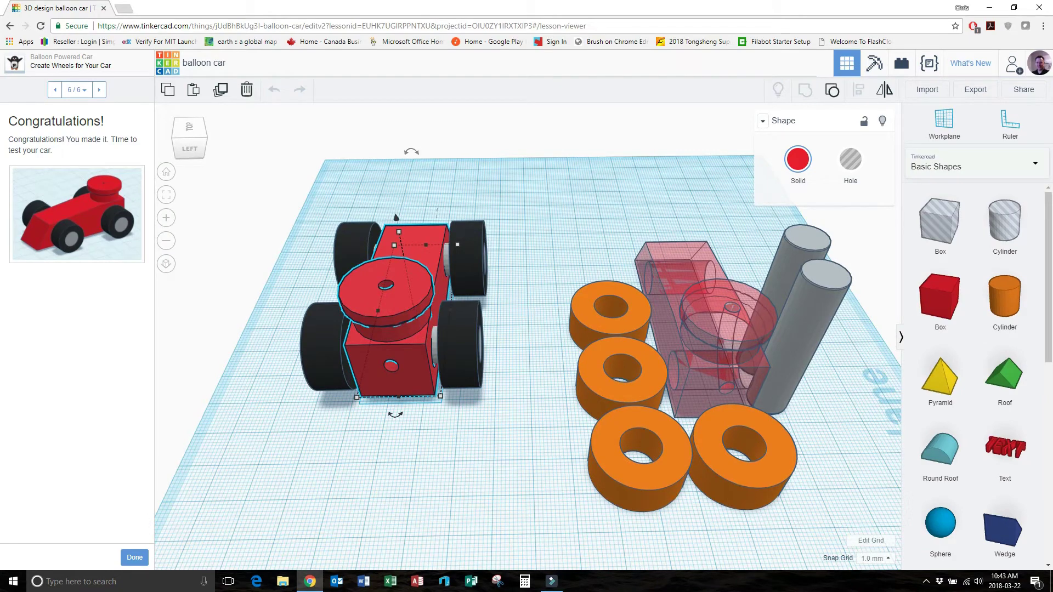
right_click_drag(455, 329, 642, 325)
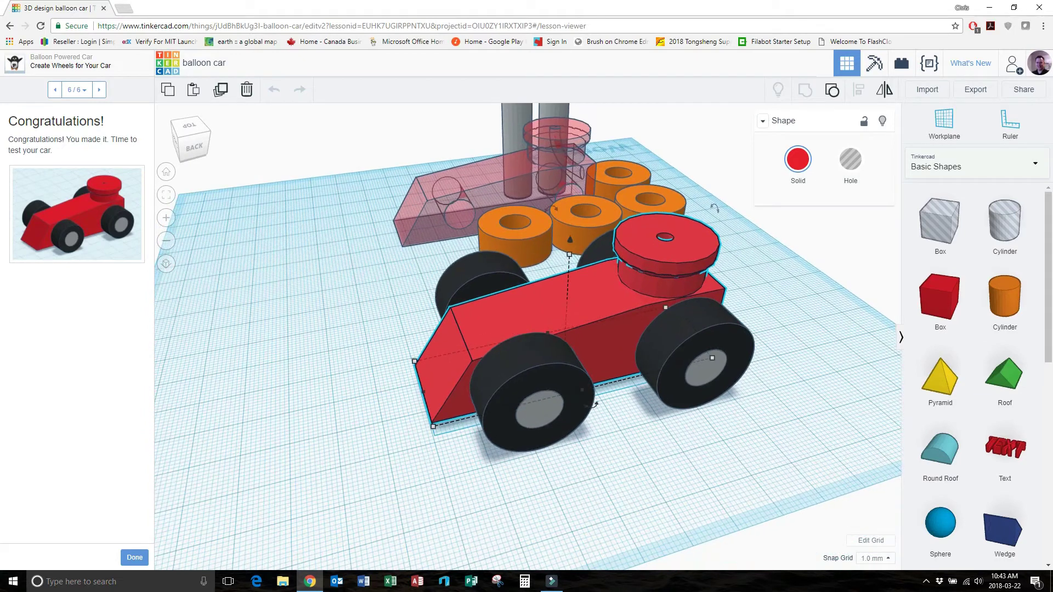
key("Escape")
scroll(528, 337, "down", 5)
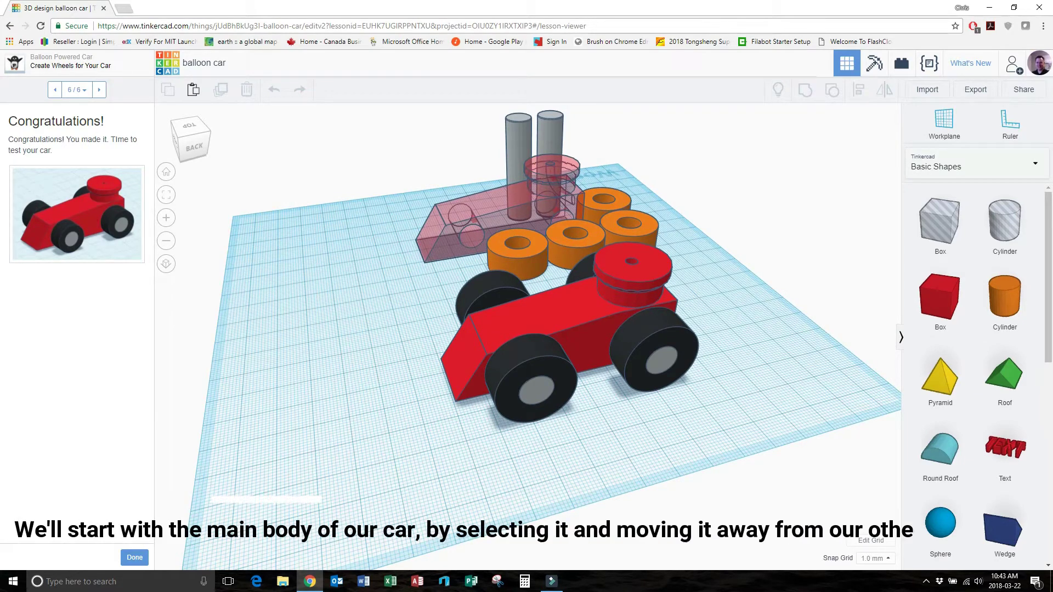
Move the red car body about 68 mm away from the wheels and axles and drop it onto the workplane.
left_click(554, 310)
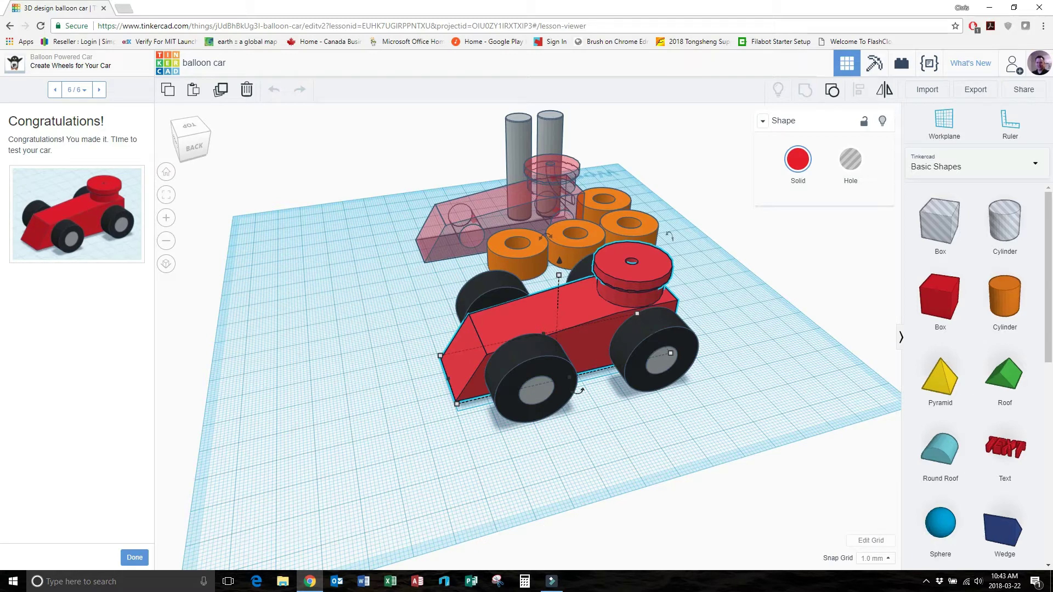
left_click_drag(549, 316, 350, 349)
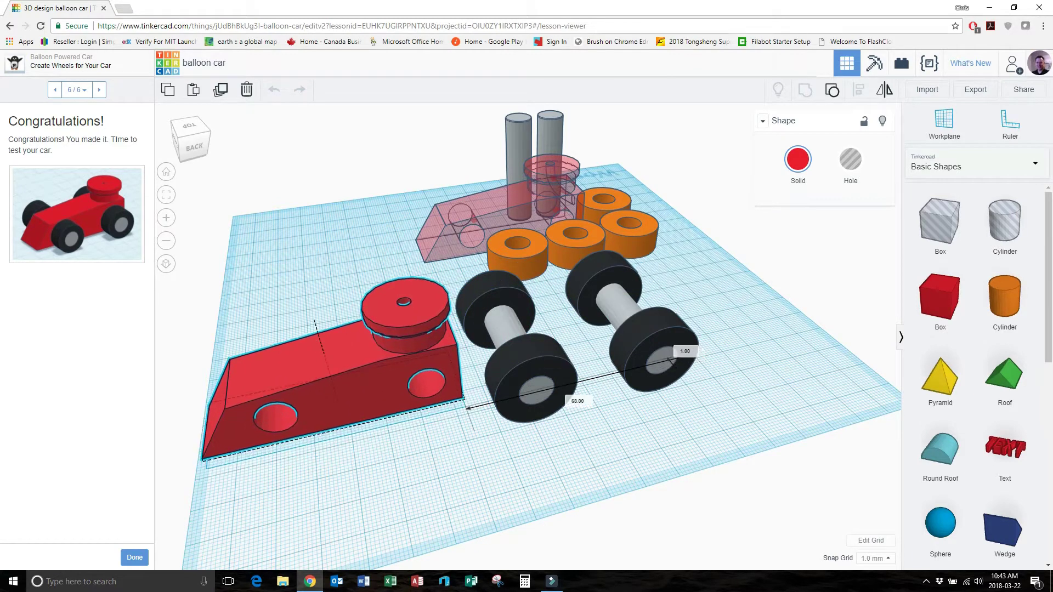
mouse_move(350, 351)
right_mouse_down()
mouse_move(341, 296)
mouse_move(355, 350)
right_mouse_up()
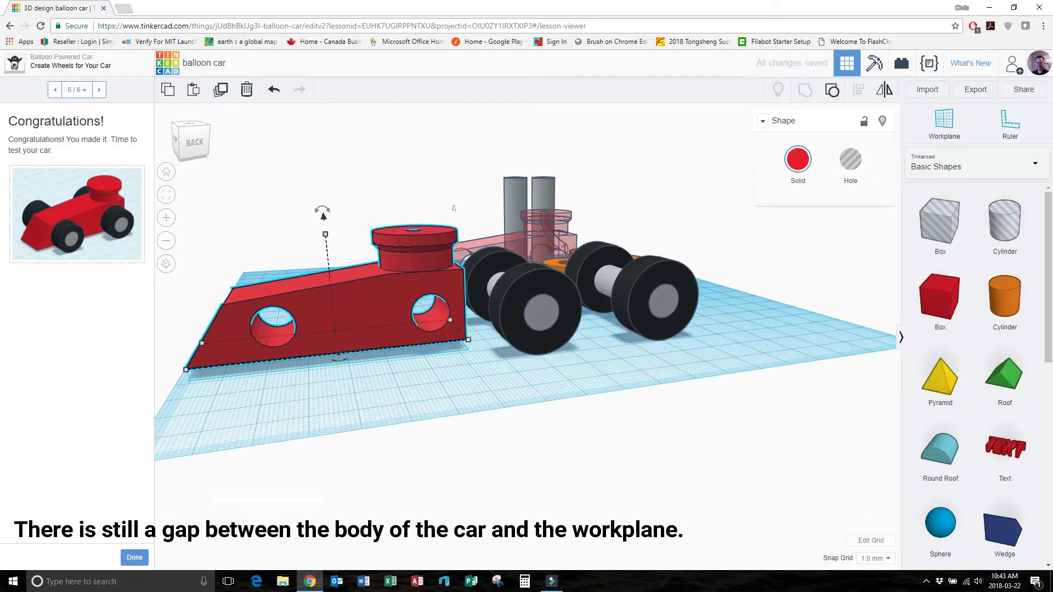
key("d")
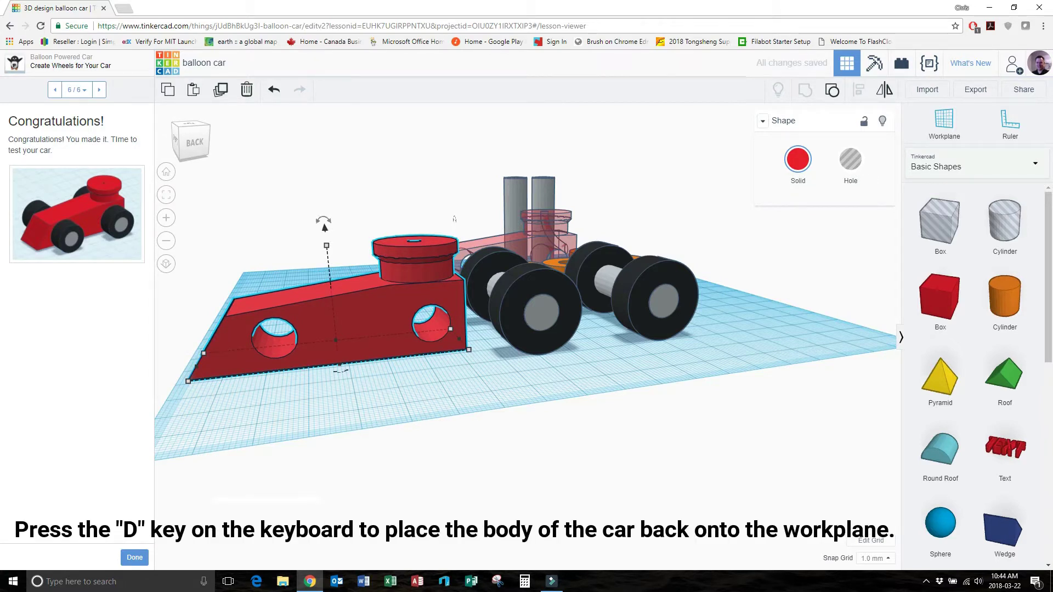
right_click_drag(455, 218, 459, 252)
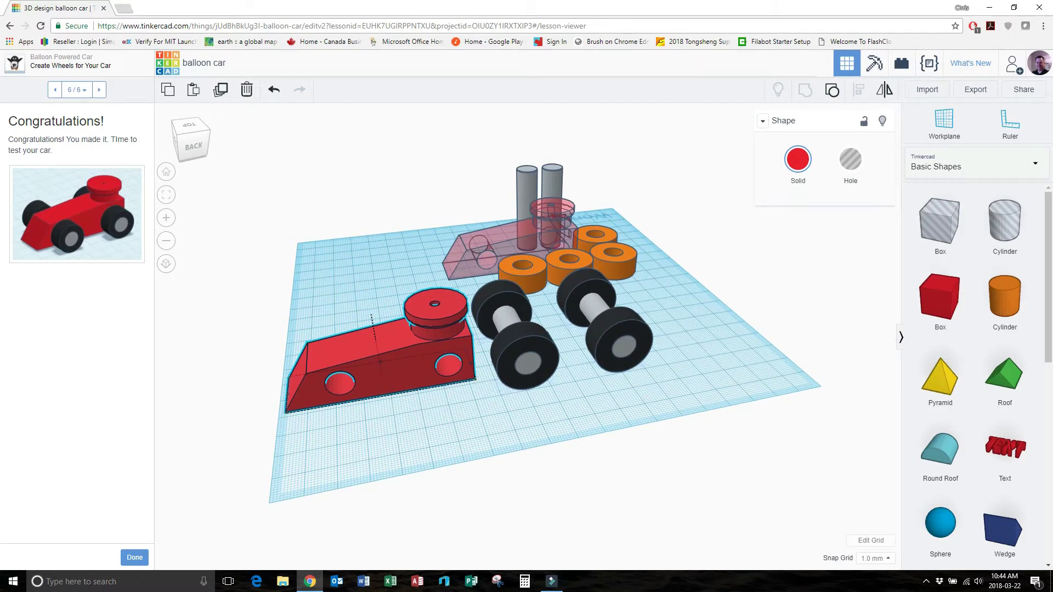
Move the near front wheel off its axle to the free area beside the car body and rotate it 90° to lie flat.
left_click(525, 356)
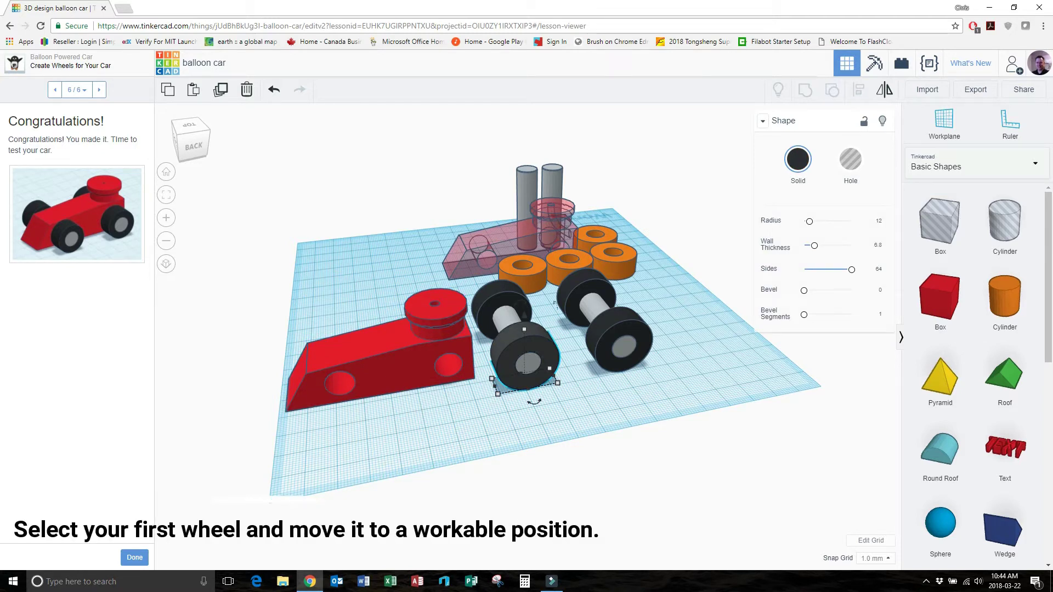
left_click_drag(526, 362, 410, 422)
right_click_drag(411, 423, 285, 447)
mouse_move(291, 269)
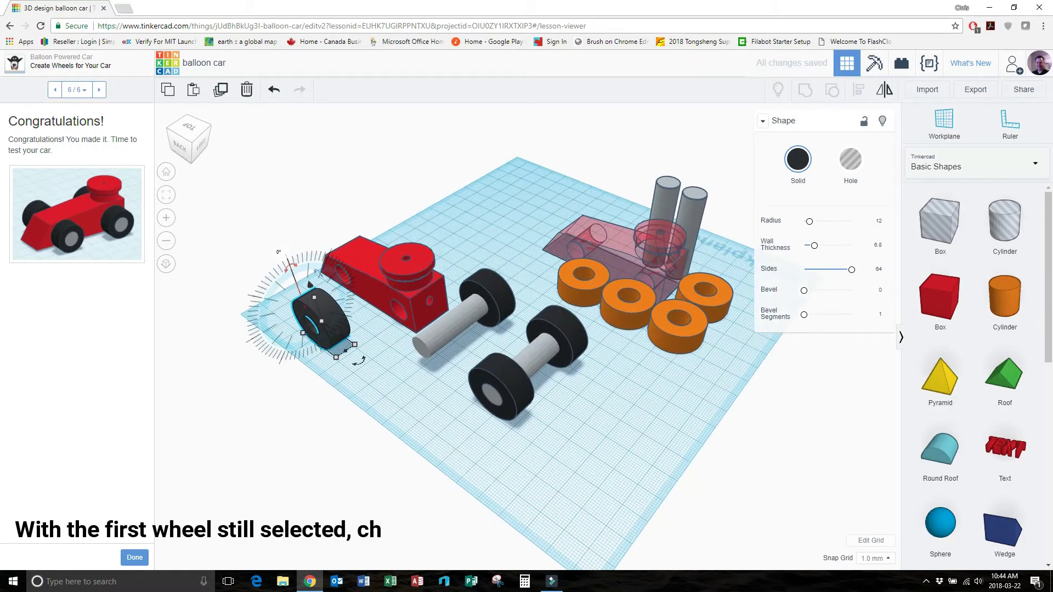
left_click_drag(310, 284, 240, 339)
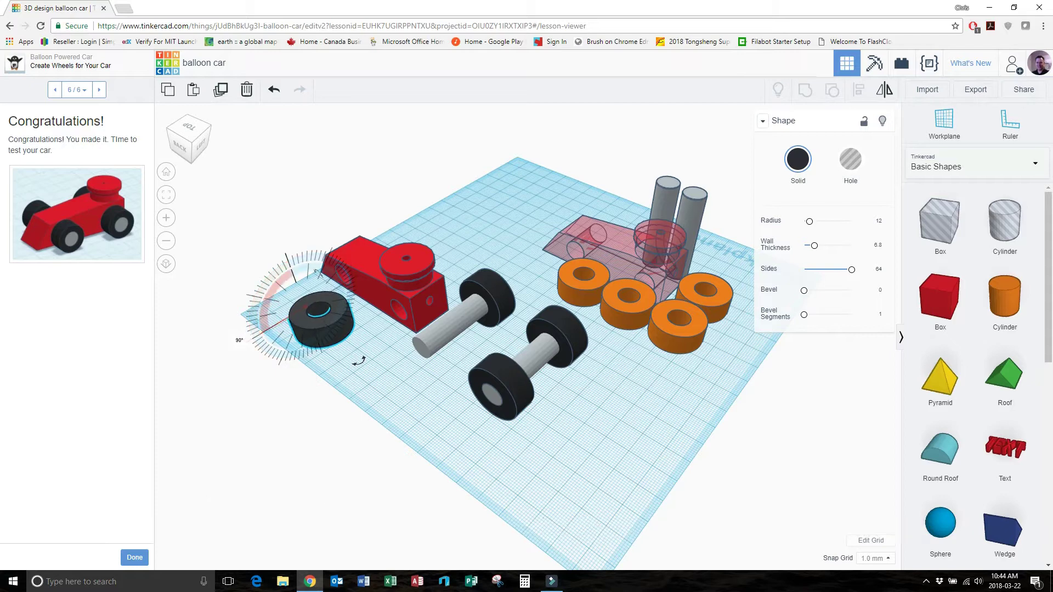
Examine the first flat wheel up close from the side to check its orientation and height above the workplane.
scroll(358, 361, "up", 3)
right_click_drag(358, 367, 274, 336)
middle_click_drag(274, 336, 464, 431)
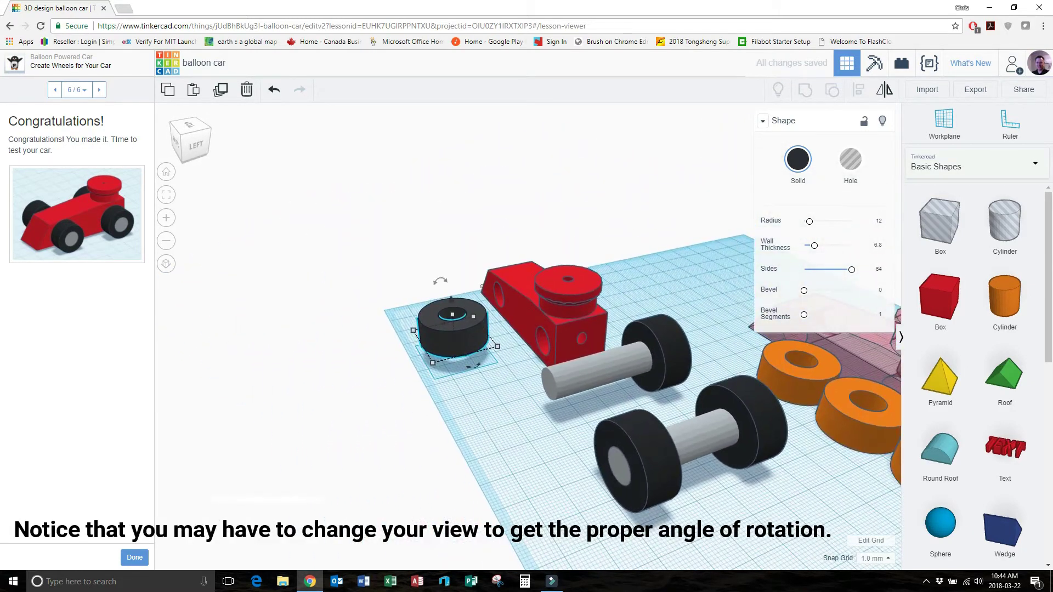
scroll(442, 280, "up", 2)
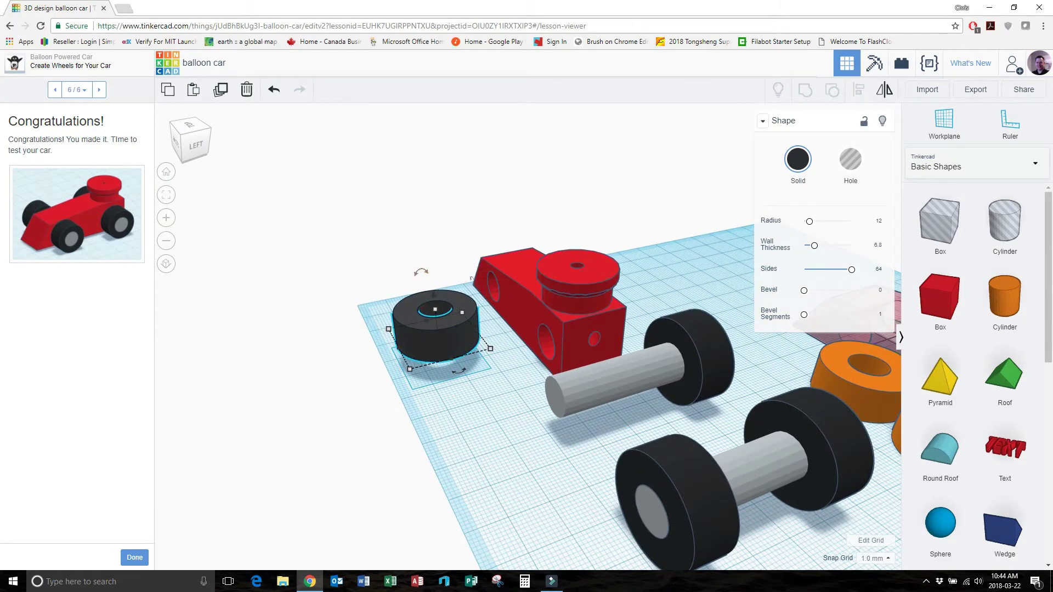
right_click_drag(351, 362, 325, 293)
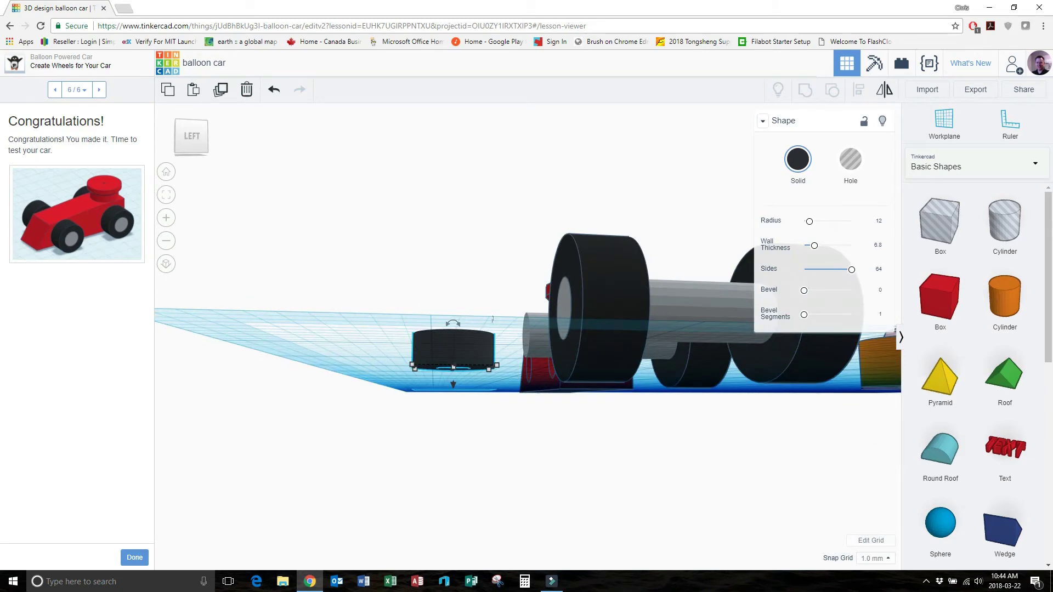
right_click_drag(492, 318, 433, 288)
mouse_move(421, 283)
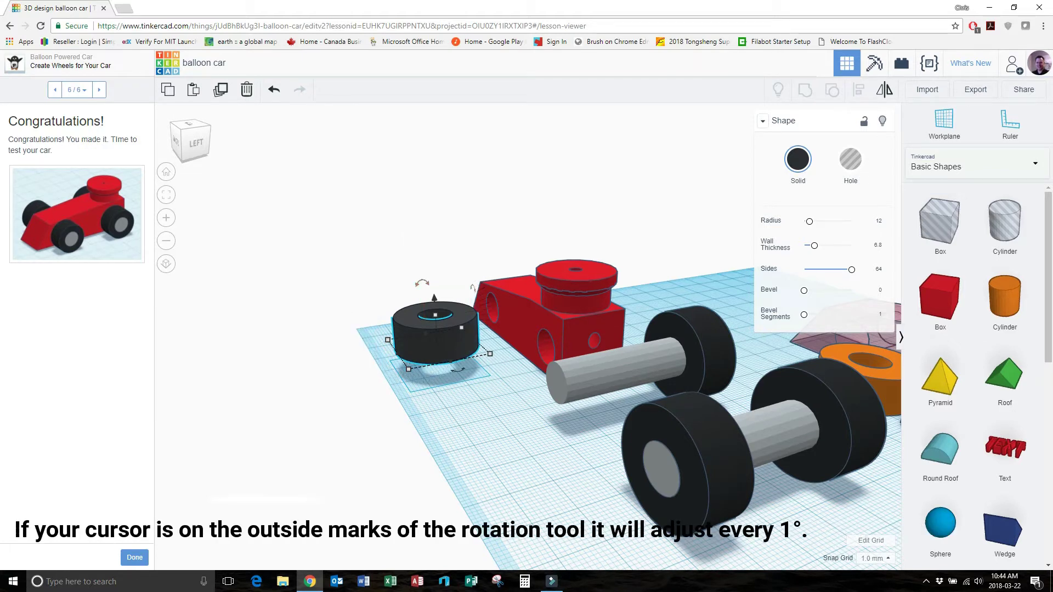
Move the front axle's remaining wheel about 58 mm along the axle direction, beside the first wheel, and rotate it to lie flat.
left_click(717, 351)
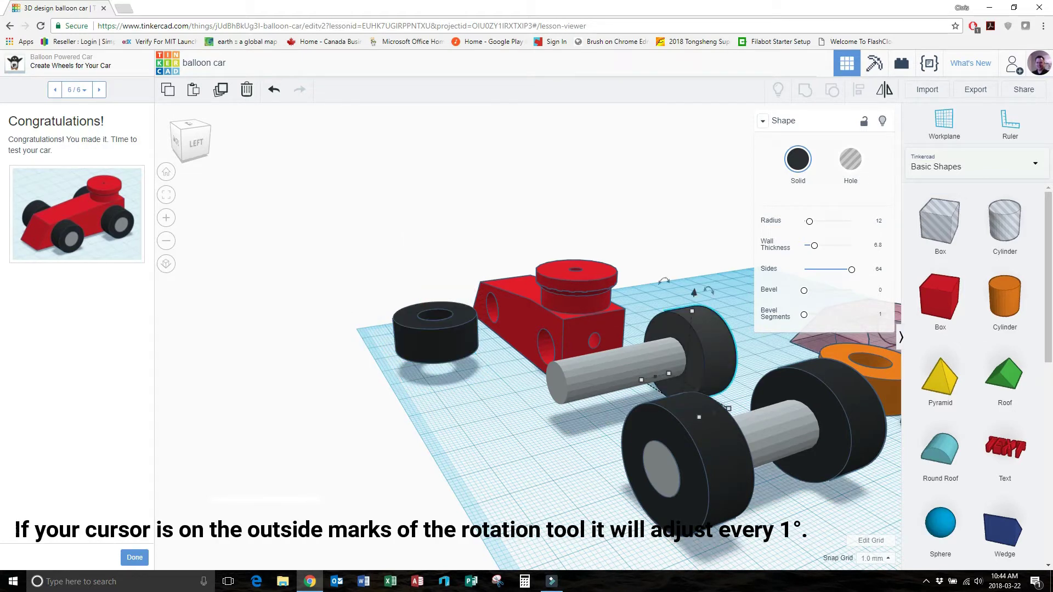
left_click_drag(708, 348, 491, 378)
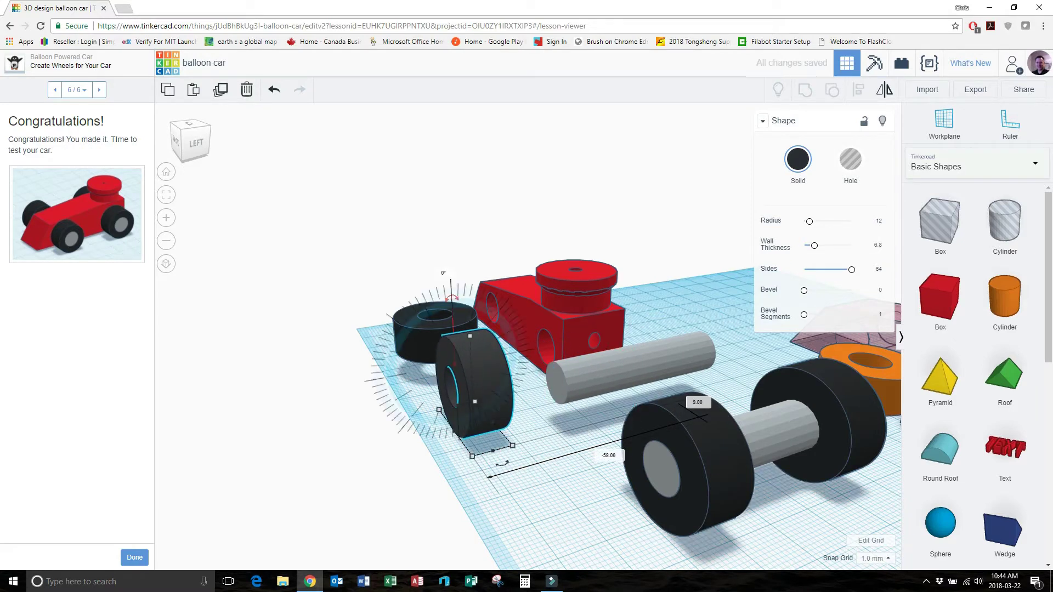
left_click_drag(452, 298, 361, 380)
left_click_drag(502, 464, 502, 464)
left_click_drag(364, 343, 361, 380)
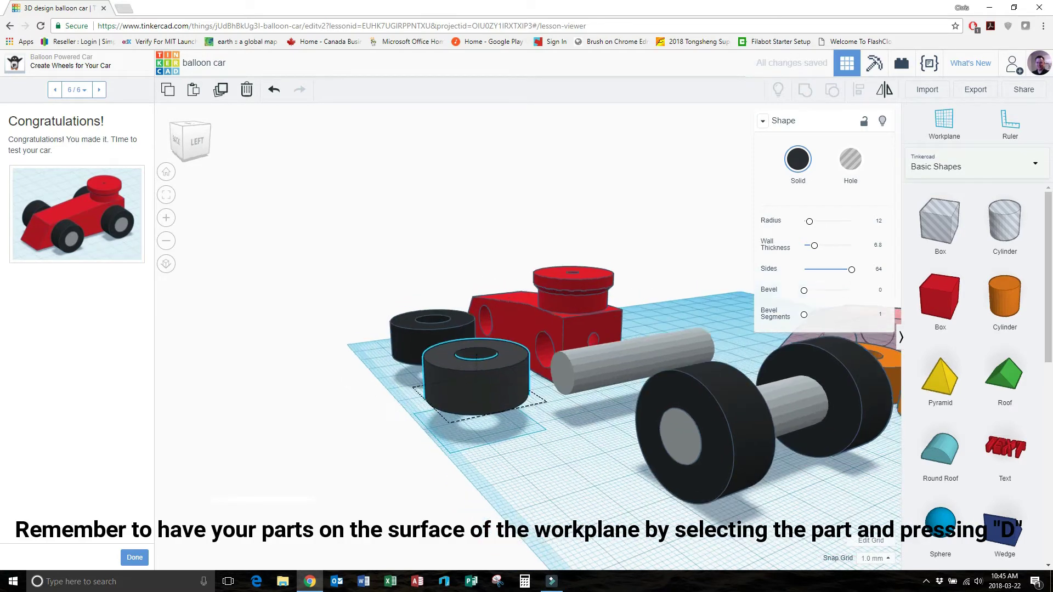
Drop both flat wheels onto the workplane.
right_click_drag(384, 406, 439, 362)
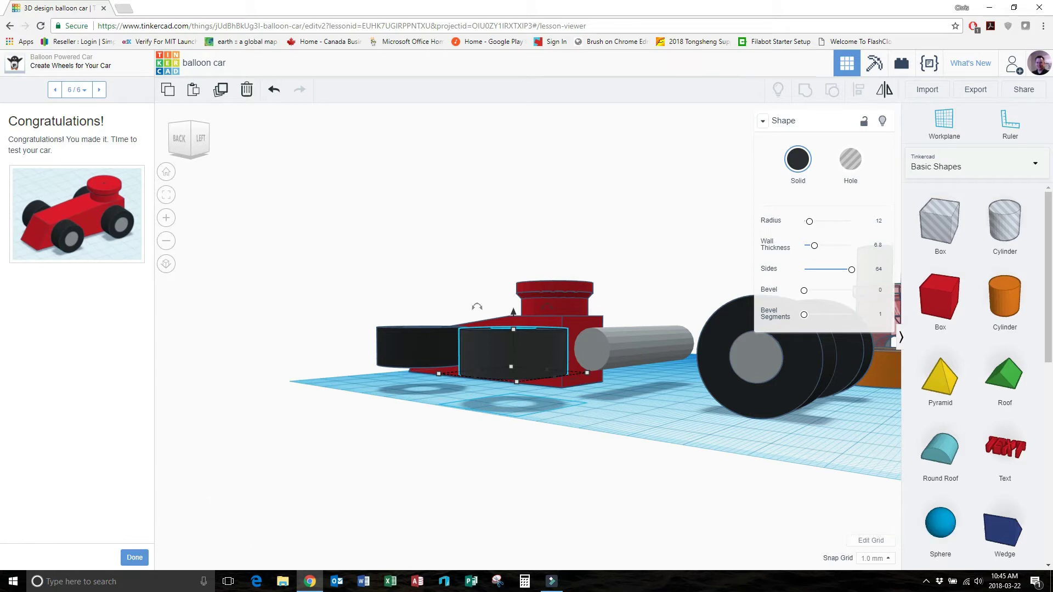
key("d")
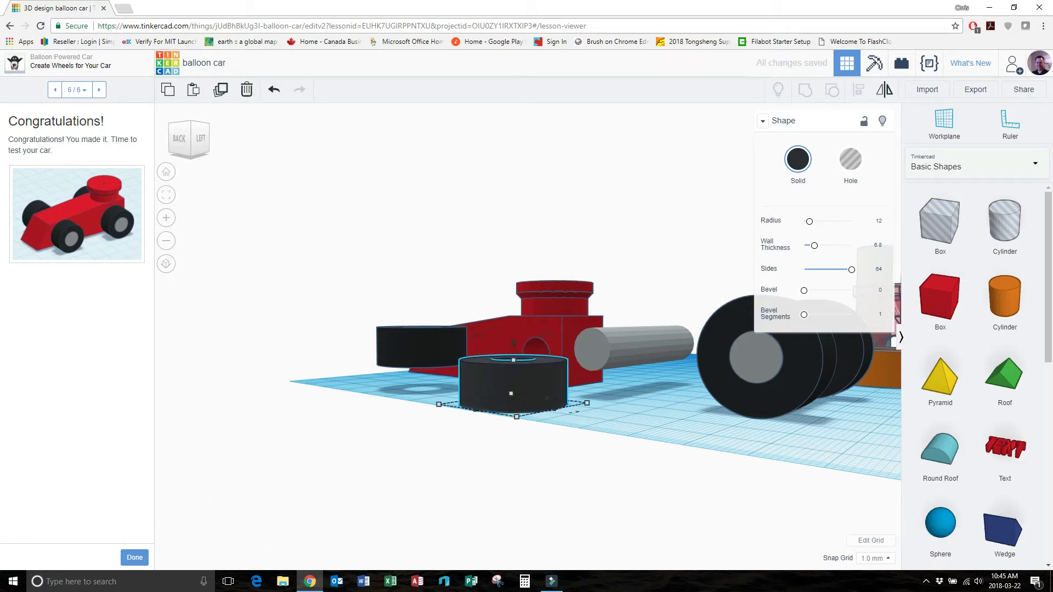
left_click(421, 350)
key("d")
Move the near wheel of the rear axle beside the two flat wheels and rotate it 90° to lie flat.
right_click_drag(421, 351, 415, 409)
scroll(528, 336, "down", 2)
left_click_drag(696, 406, 612, 417)
right_click_drag(612, 417, 527, 382)
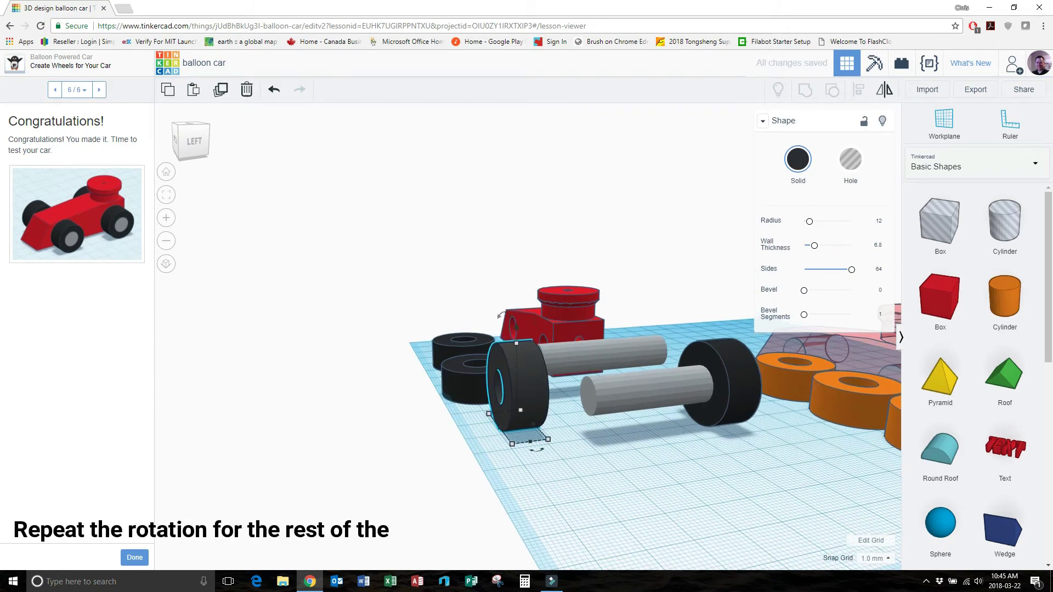
right_click_drag(502, 317, 476, 316)
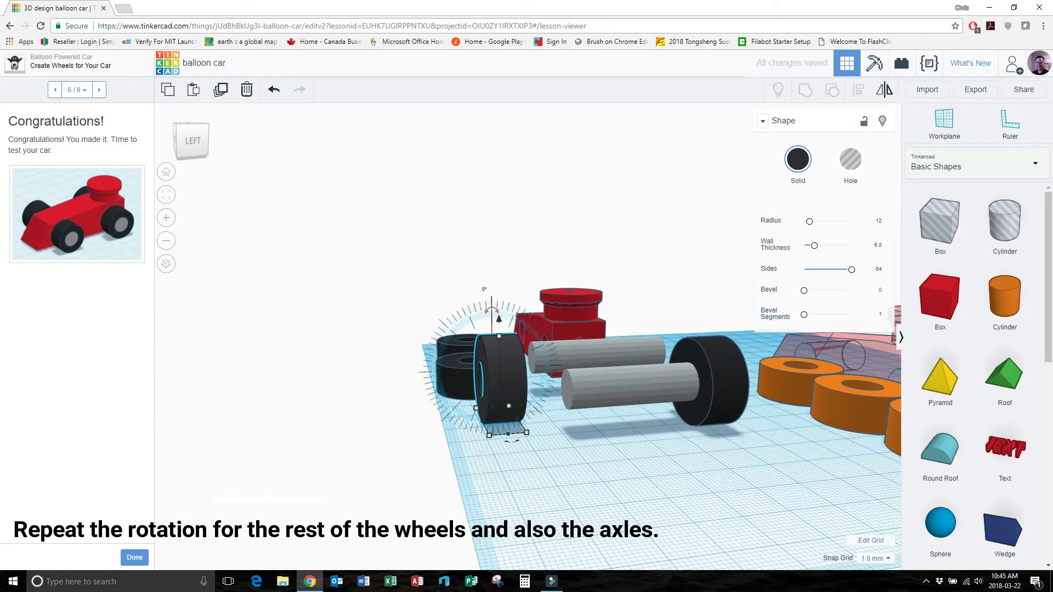
left_click_drag(499, 318, 423, 362)
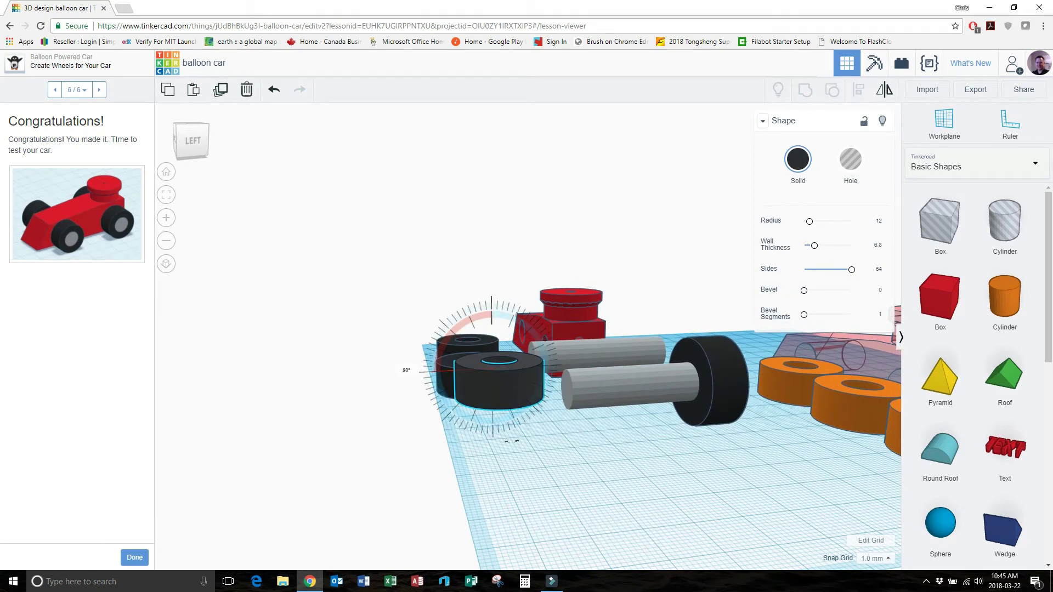
Move the last wheel off the rear axle to the end of the wheel row and lay it flat on the workplane.
left_click_drag(713, 384, 545, 439)
left_click_drag(524, 318, 422, 420)
key("d")
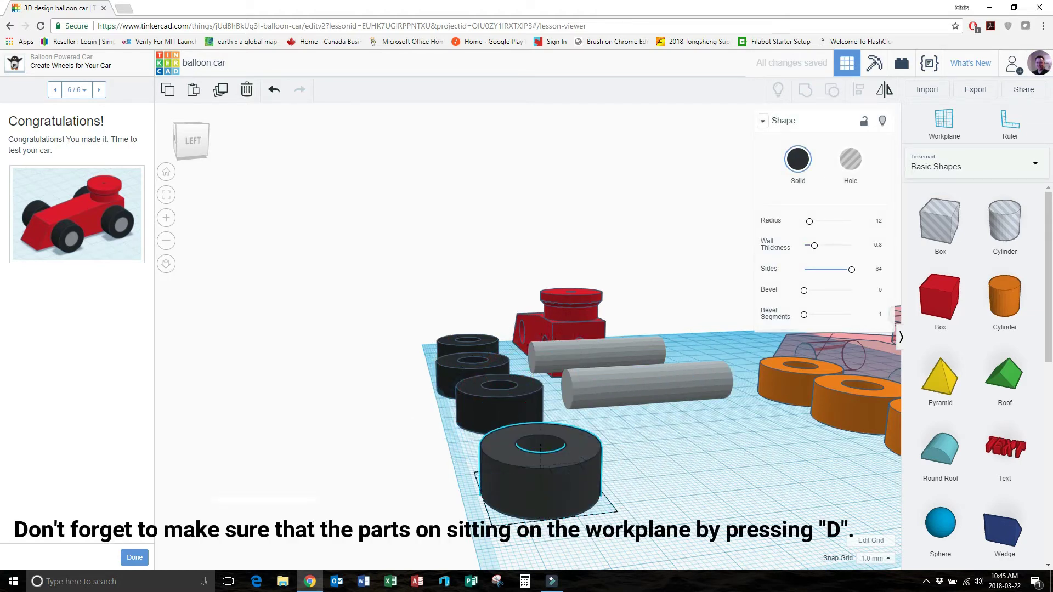
Rotate both grey axles 90° so that they stand upright beside the wheels.
left_click(647, 385)
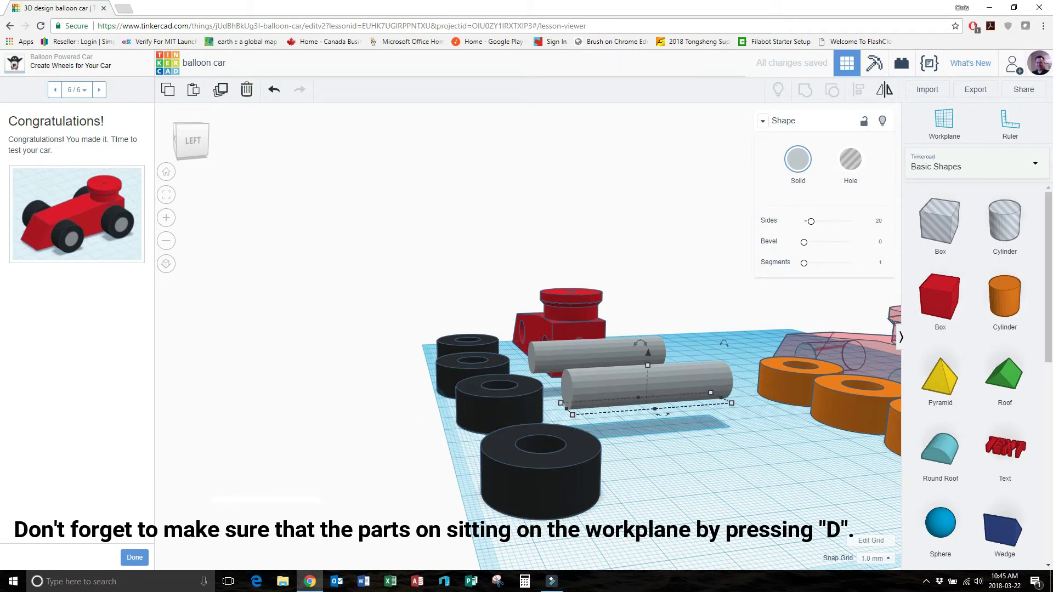
left_click_drag(640, 343, 507, 391)
left_click(575, 356)
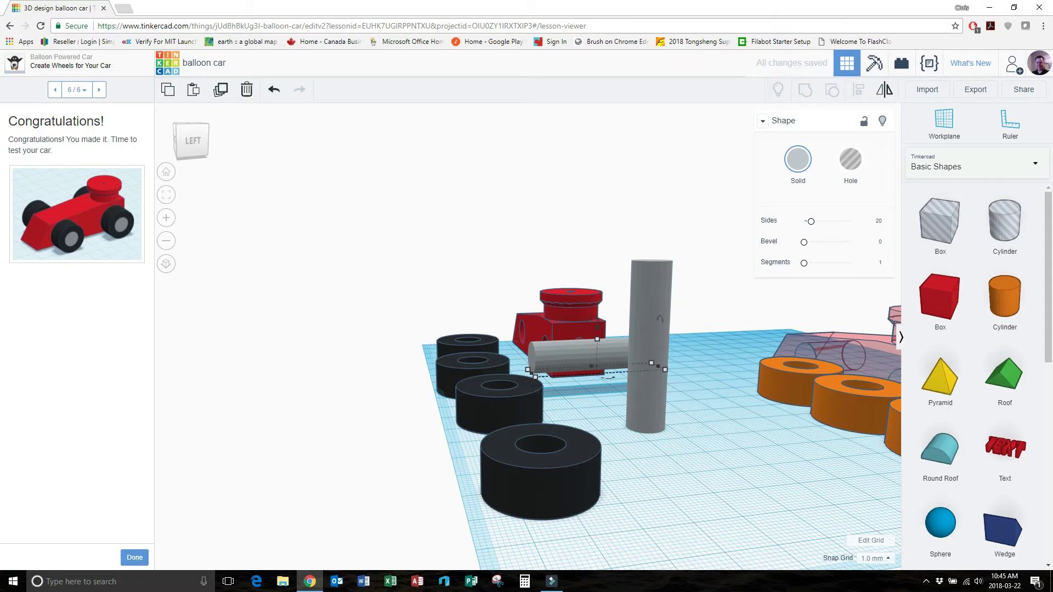
left_click_drag(608, 377, 478, 362)
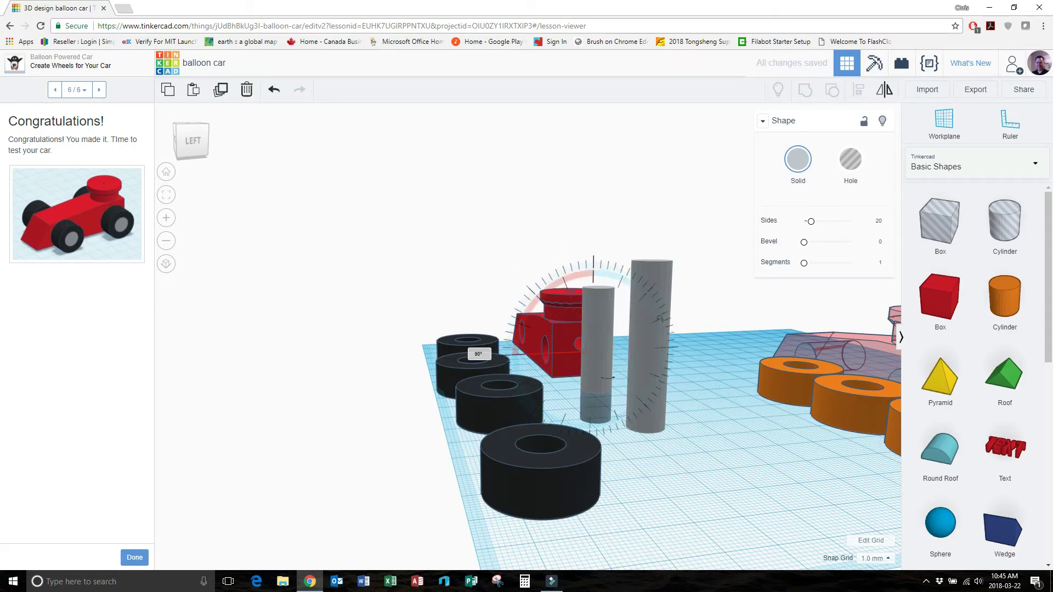
Move both upright grey axles side by side, just behind the last black wheel in the row.
right_click_drag(479, 362, 620, 466)
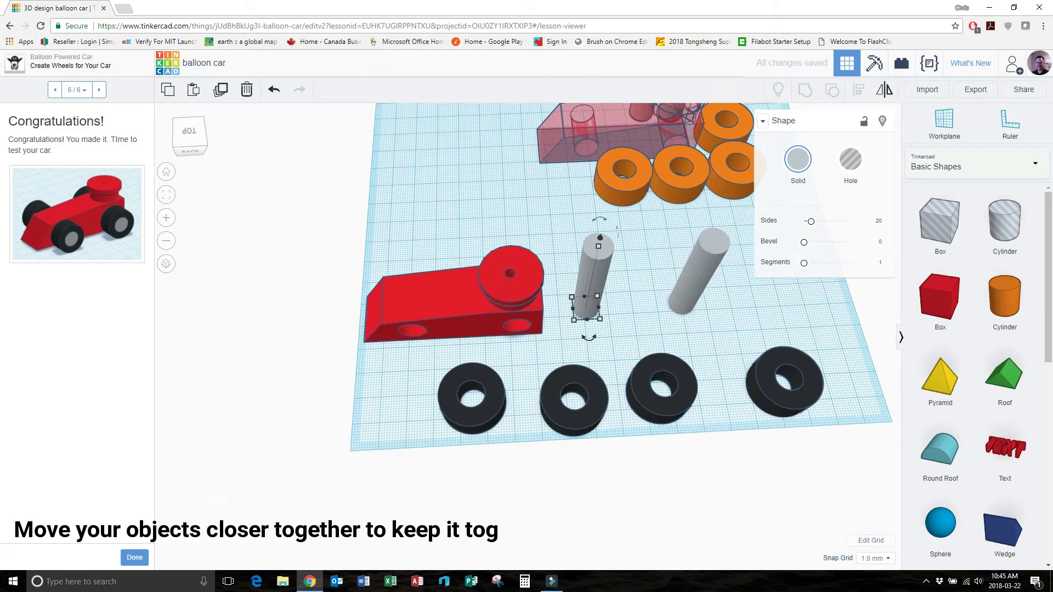
middle_click_drag(617, 231, 534, 246)
left_click_drag(617, 285, 717, 322)
left_click_drag(509, 290, 666, 319)
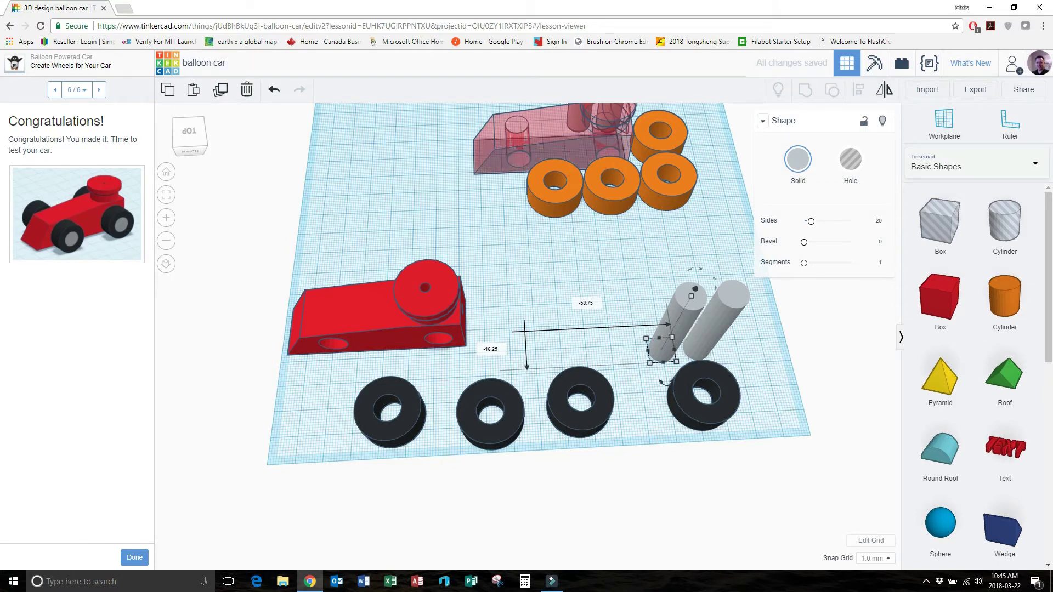
Close the gaps between the black wheels and move the red car body beside the axles, behind the wheel row.
left_click_drag(581, 395, 627, 394)
left_click_drag(492, 409, 551, 403)
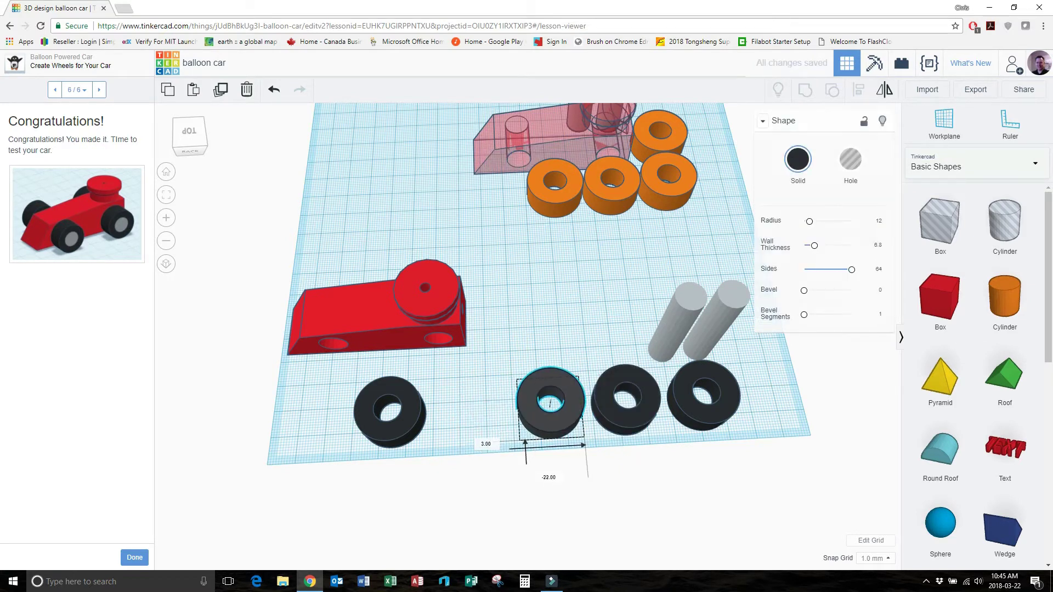
left_click_drag(390, 411, 468, 399)
left_click_drag(379, 312, 567, 323)
Select the car parts, check the export options for only the selected 7 shapes, and close them without downloading.
left_click_drag(376, 247, 815, 485)
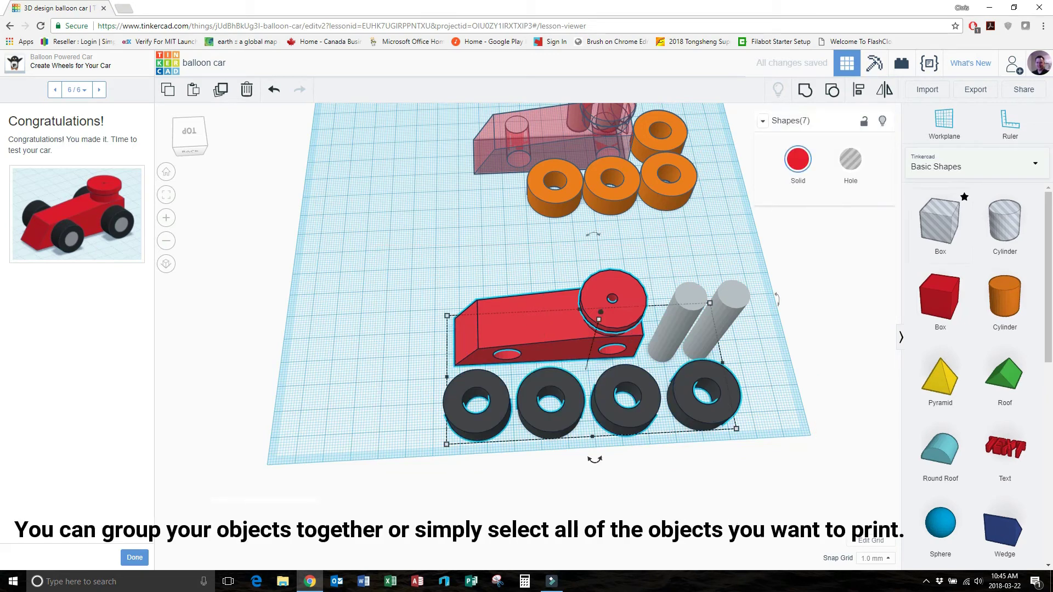
left_click(976, 89)
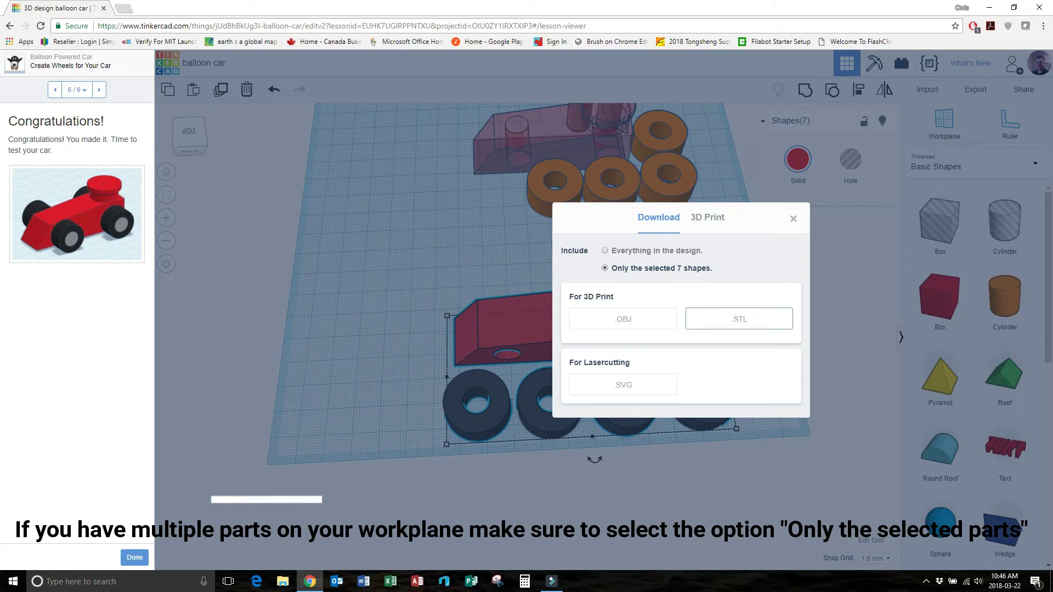
left_click(793, 218)
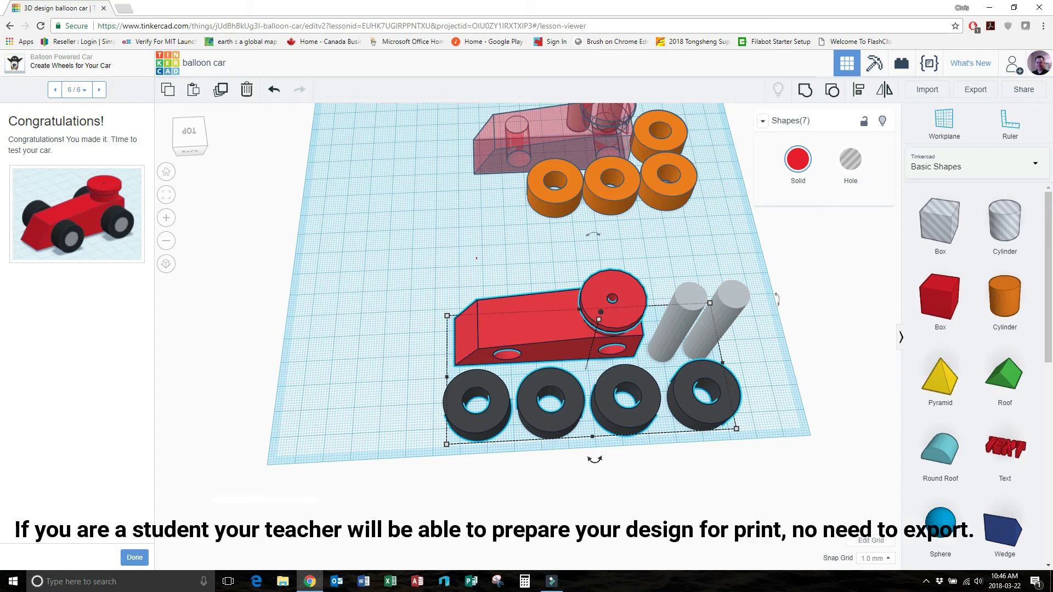
left_click(793, 219)
Switch the shape library to Text And Numbers and move the red car body 15 mm away from the wheels.
scroll(527, 336, "up", 6)
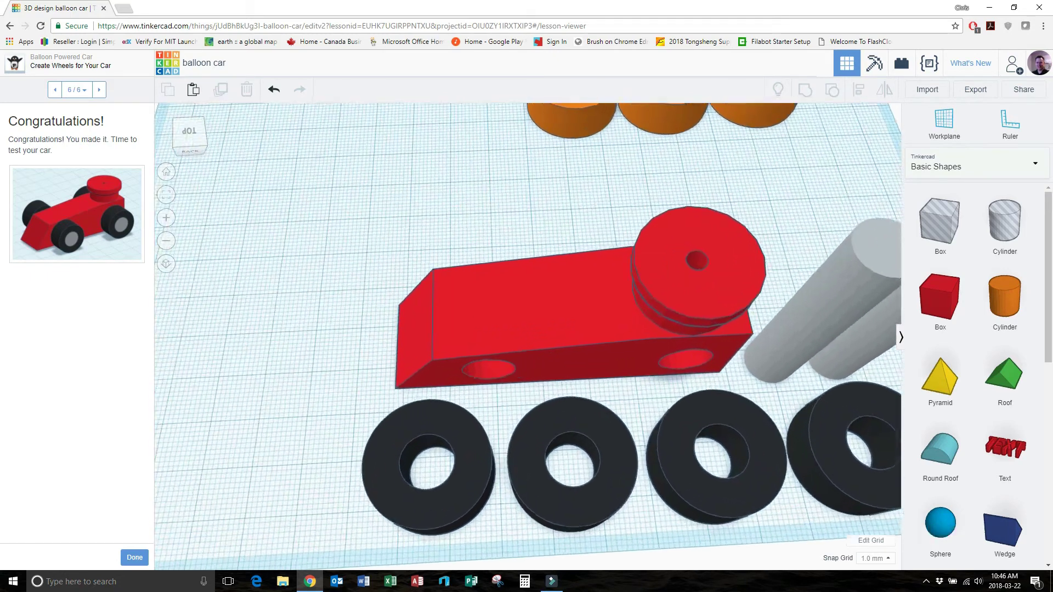
right_click_drag(528, 337, 527, 379)
left_click(549, 307)
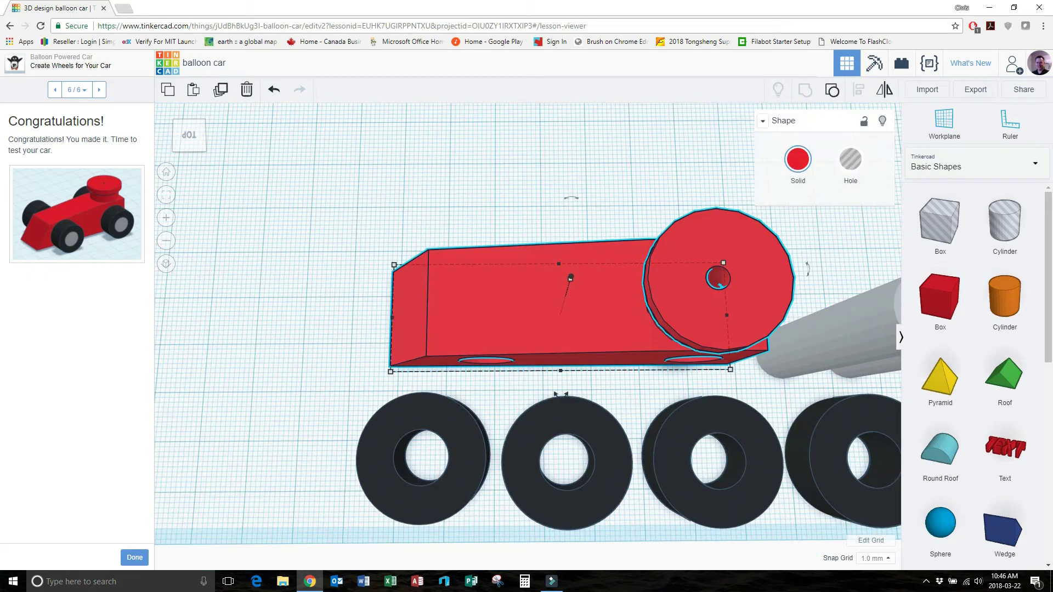
left_click(977, 166)
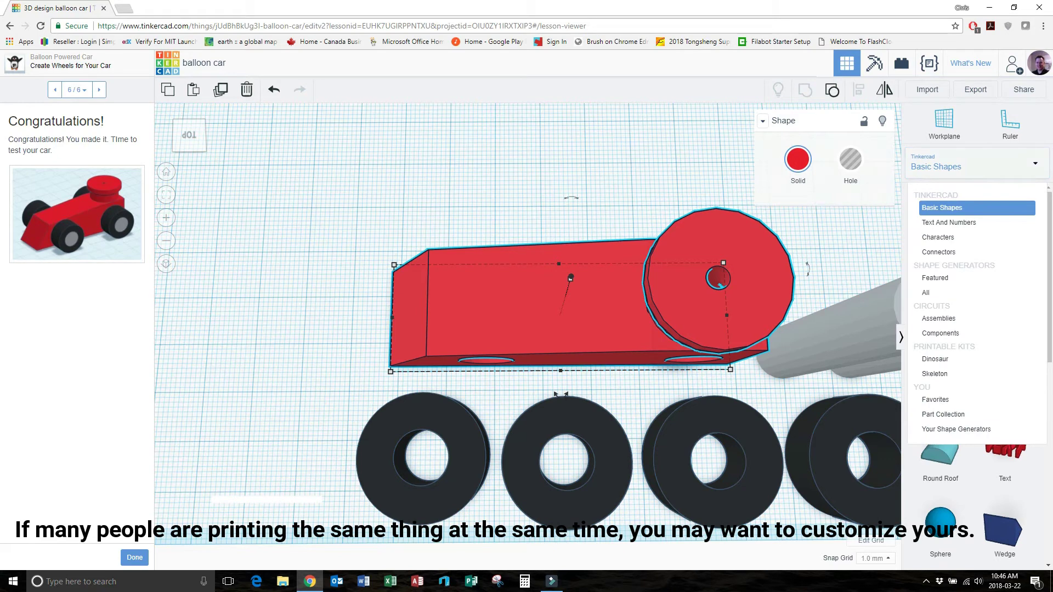
left_click(949, 222)
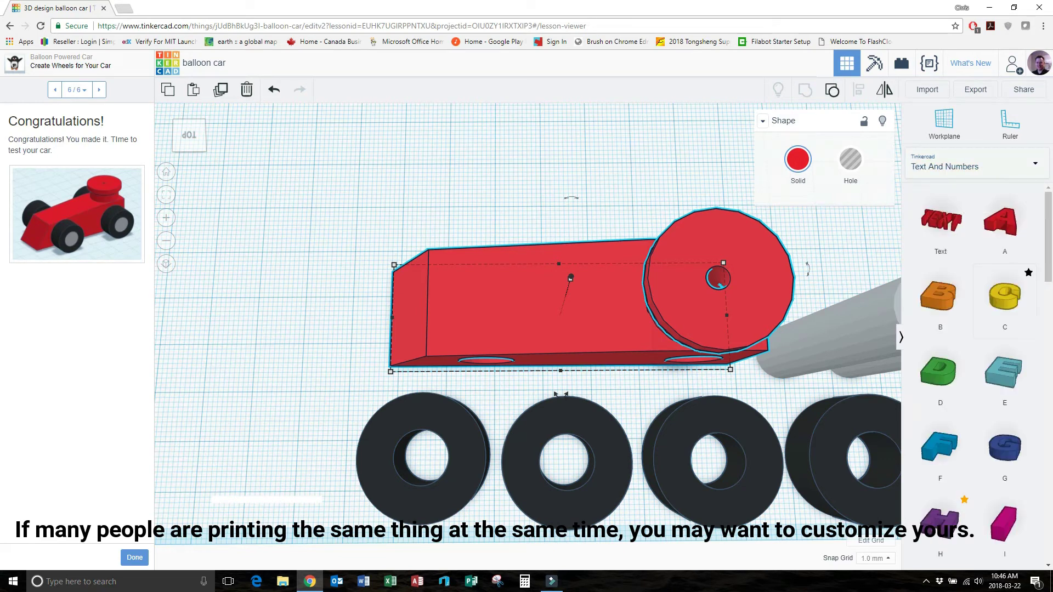
left_click_drag(570, 278, 496, 240)
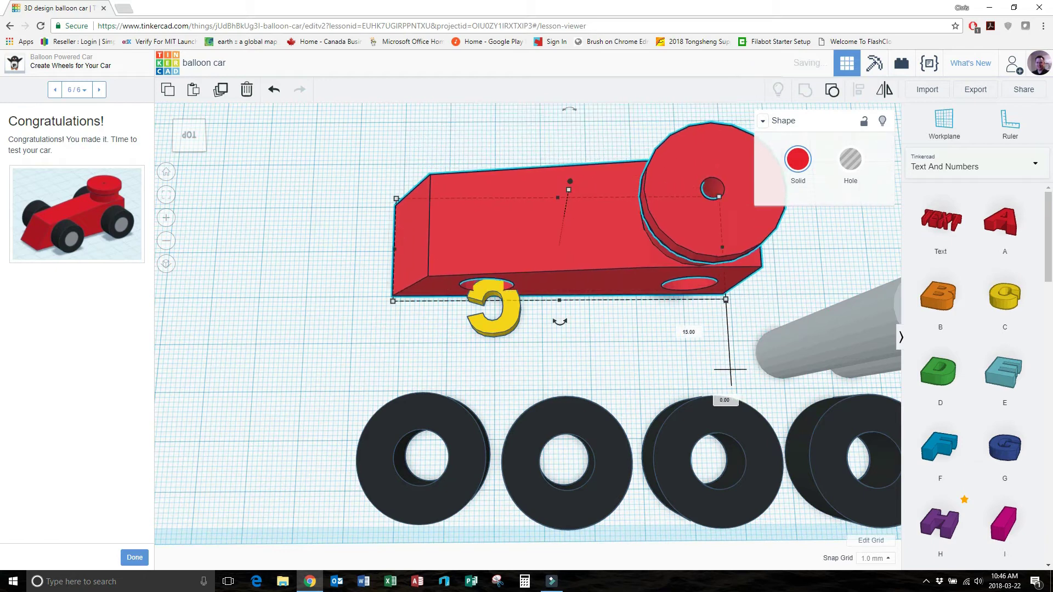
Set the workplane on the top surface of the car body and delete the yellow letter C lying beside it.
left_click(944, 123)
left_click(553, 218)
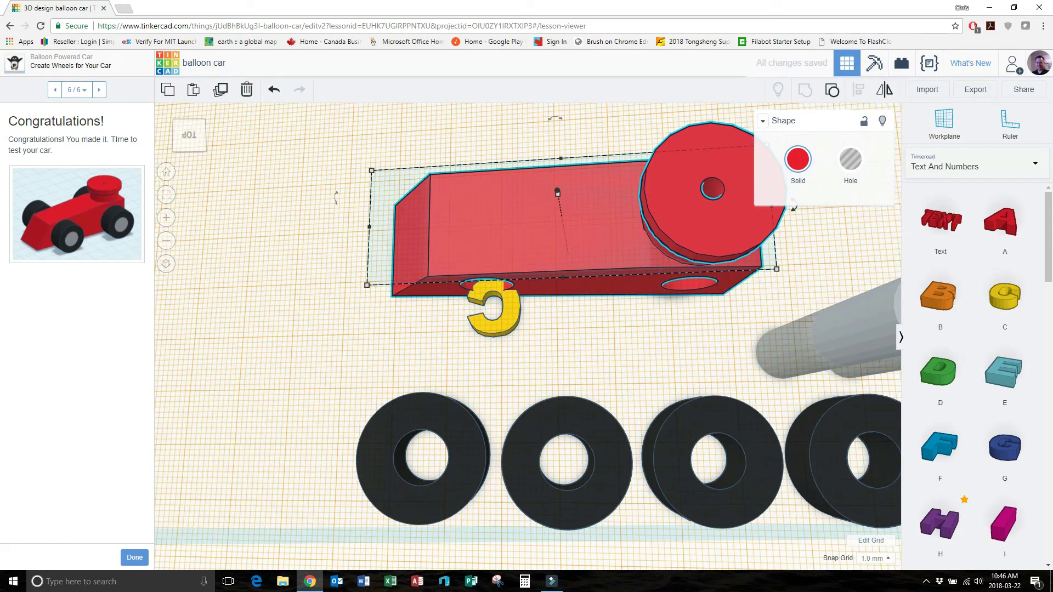
left_click(511, 318)
key("Delete")
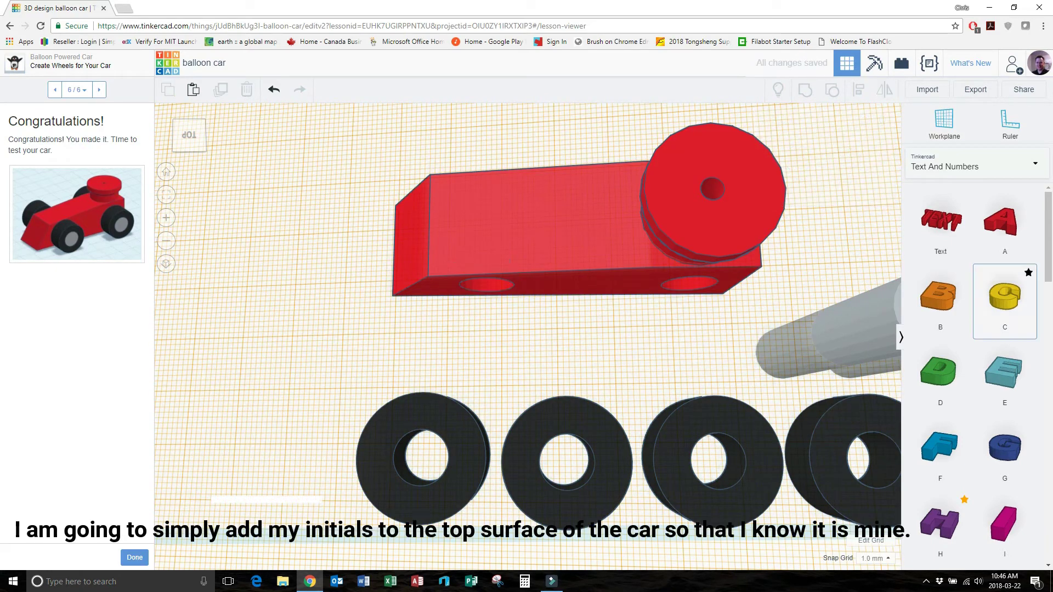
Place the letters C and L on the car body's top surface, each rotated -90° to read along the body.
left_click_drag(1005, 297, 497, 159)
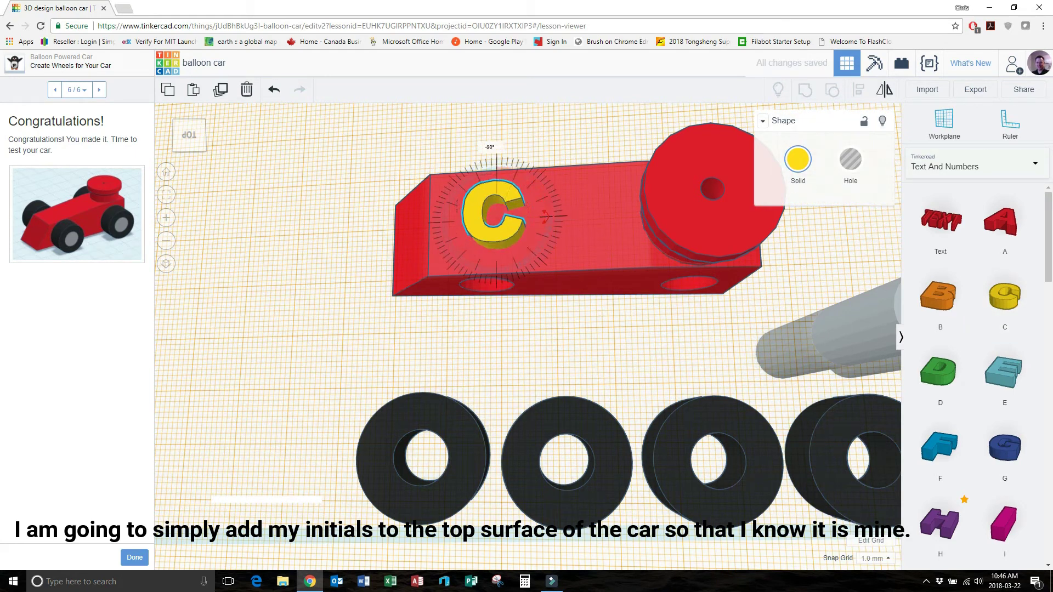
scroll(1005, 329, "down", 3)
scroll(977, 330, "down", 2)
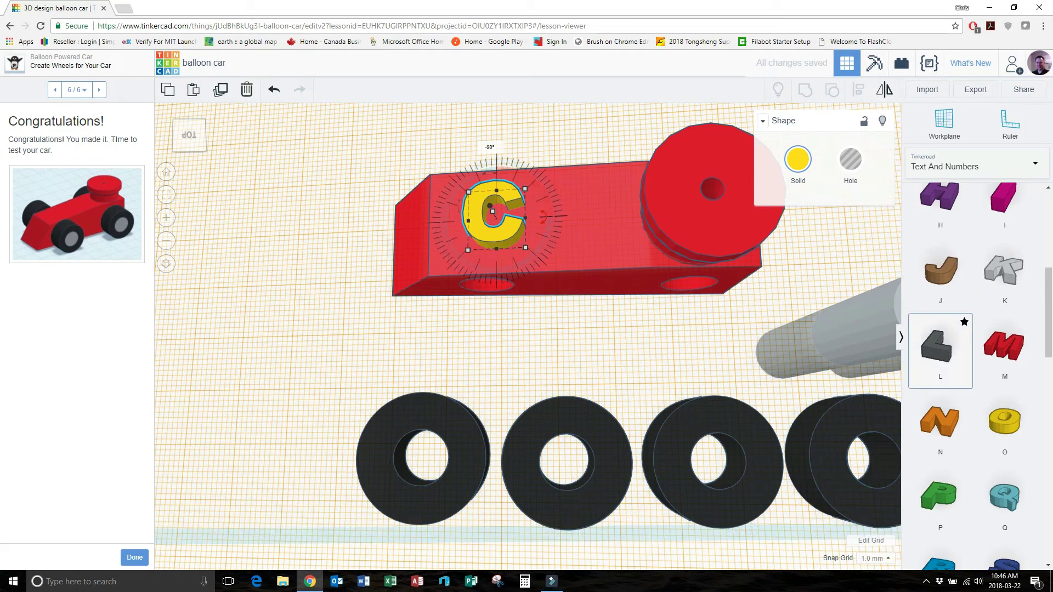
left_click_drag(940, 346, 581, 146)
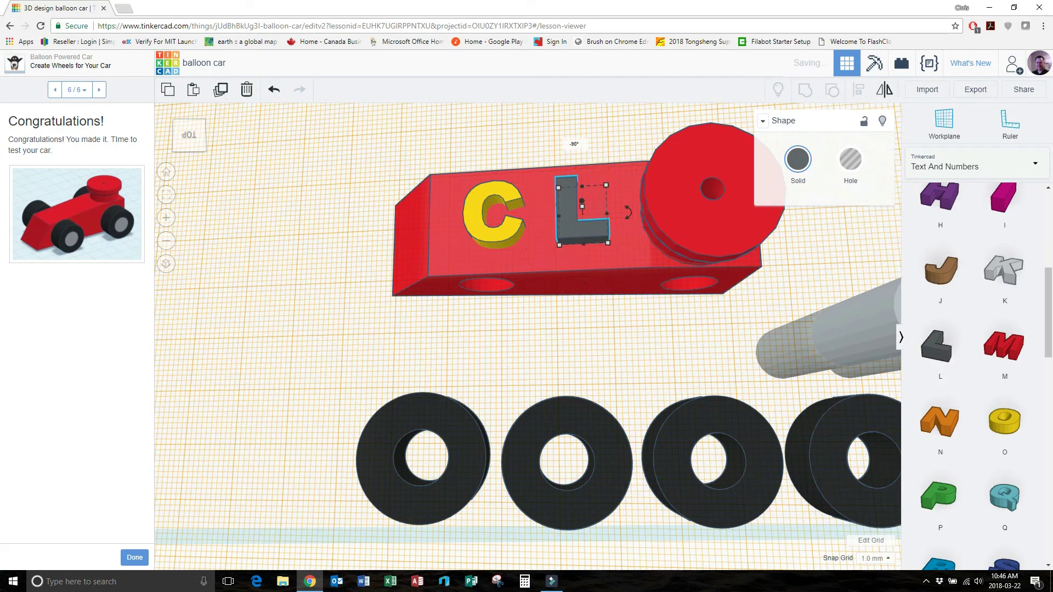
Align the letters C and L with each other along their bottom edges.
left_click(524, 210, "shift")
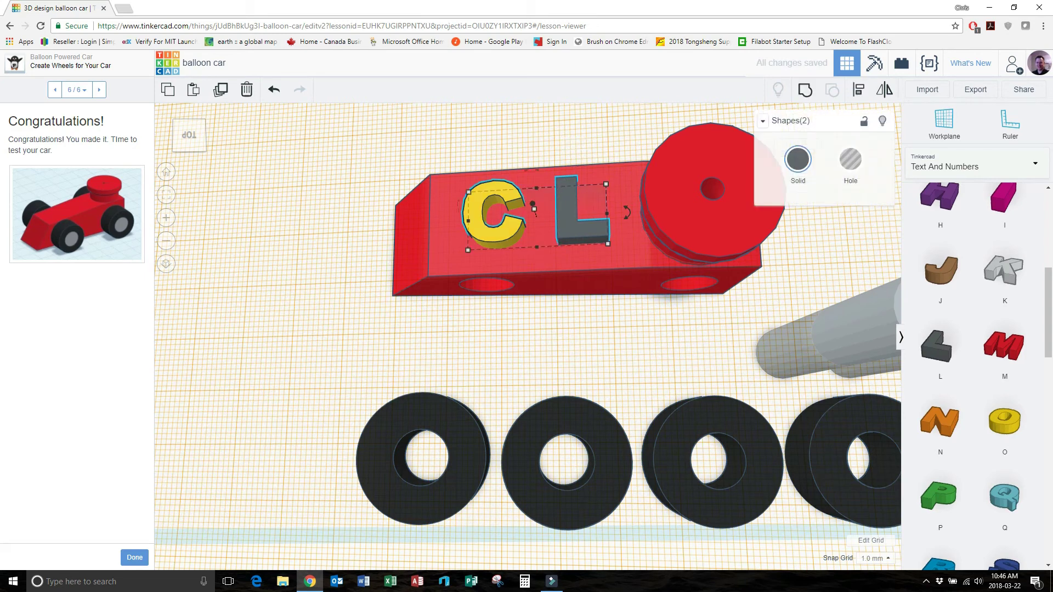
left_click(859, 89)
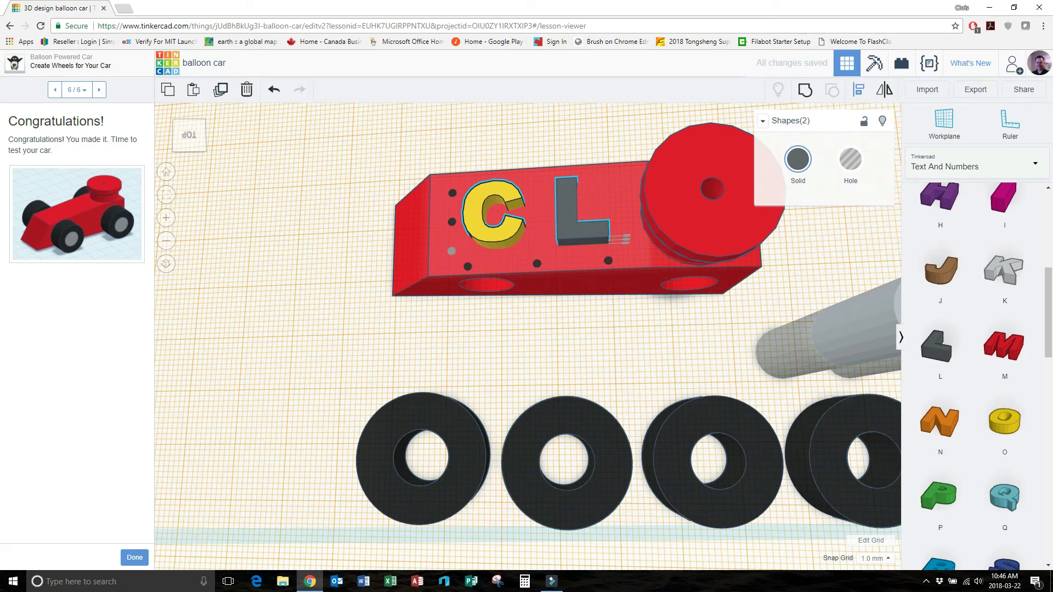
left_click(554, 329)
left_click(581, 261)
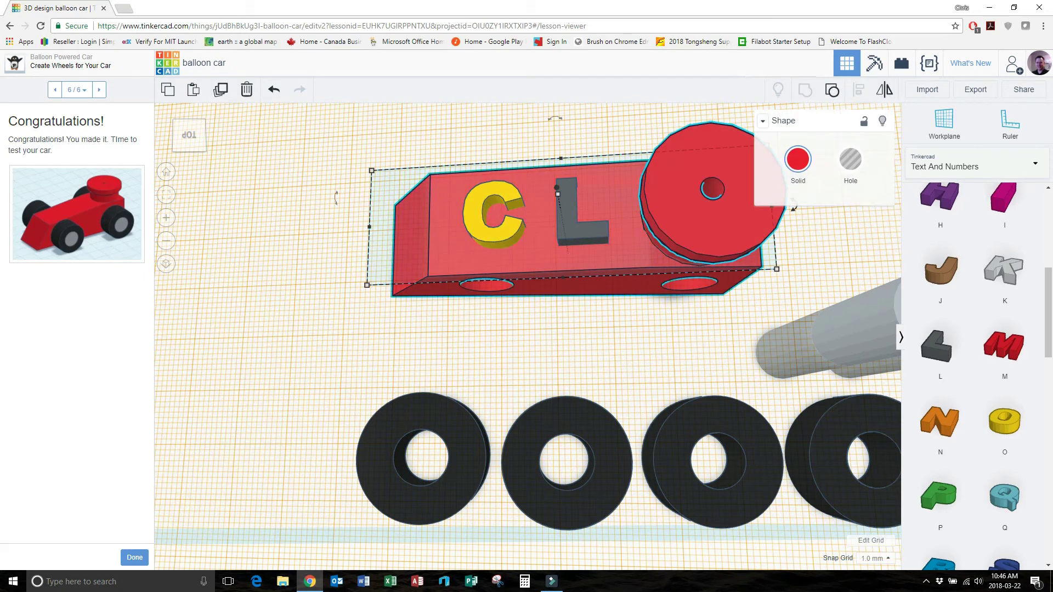
Move the letter L towards the C until the two letters overlap slightly.
left_click(581, 219)
left_click_drag(581, 220, 533, 219)
key("Right")
left_click(571, 335)
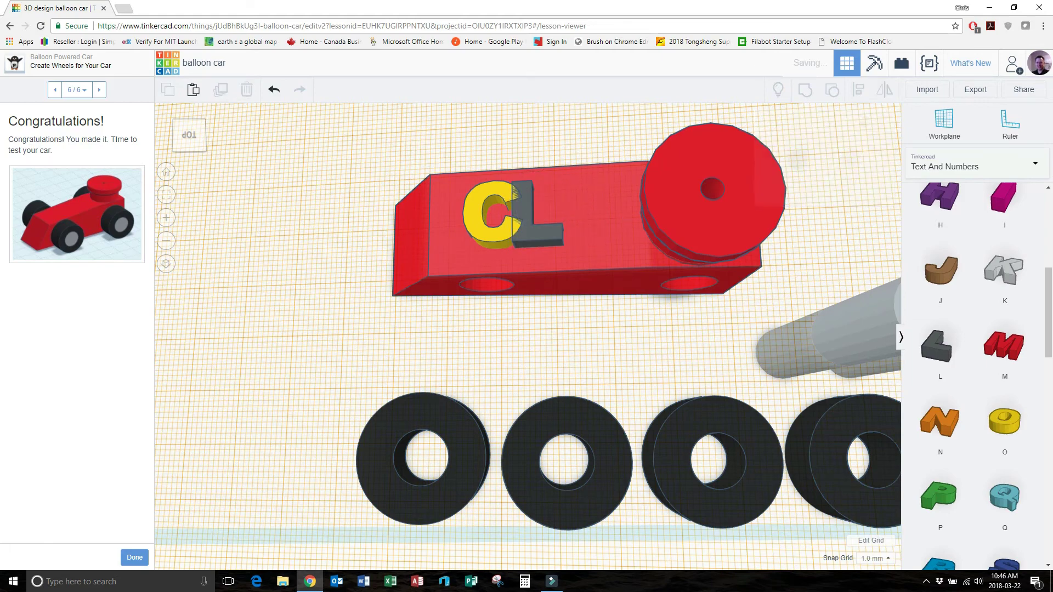
Lower the letter L by 2 mm into the car body and sink the letter C to a matching height.
left_click(535, 235)
right_click_drag(535, 241, 541, 175)
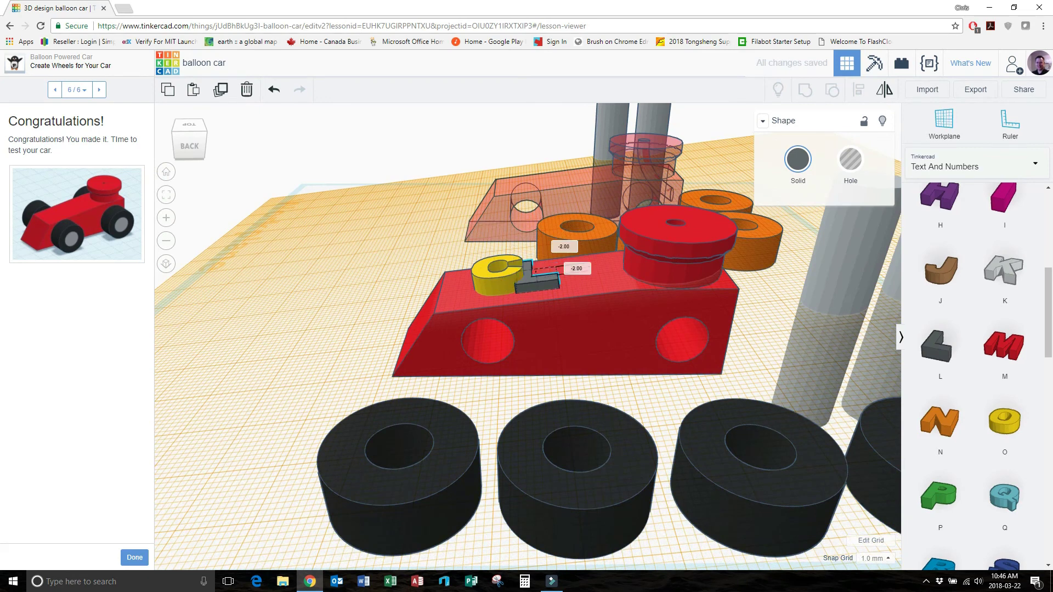
left_click(488, 271)
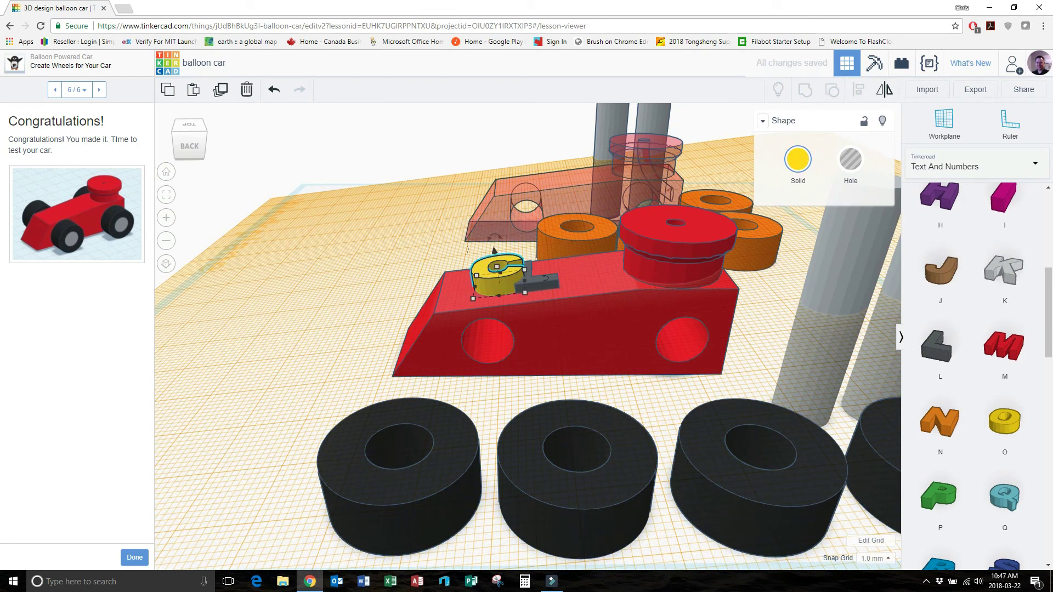
left_click(488, 274)
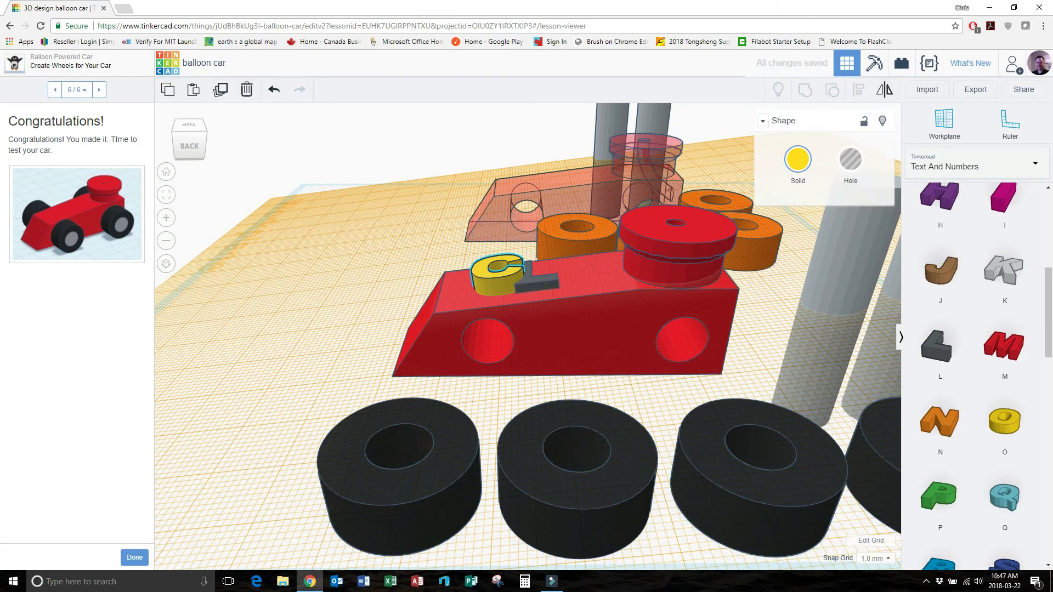
left_click_drag(494, 251, 496, 260)
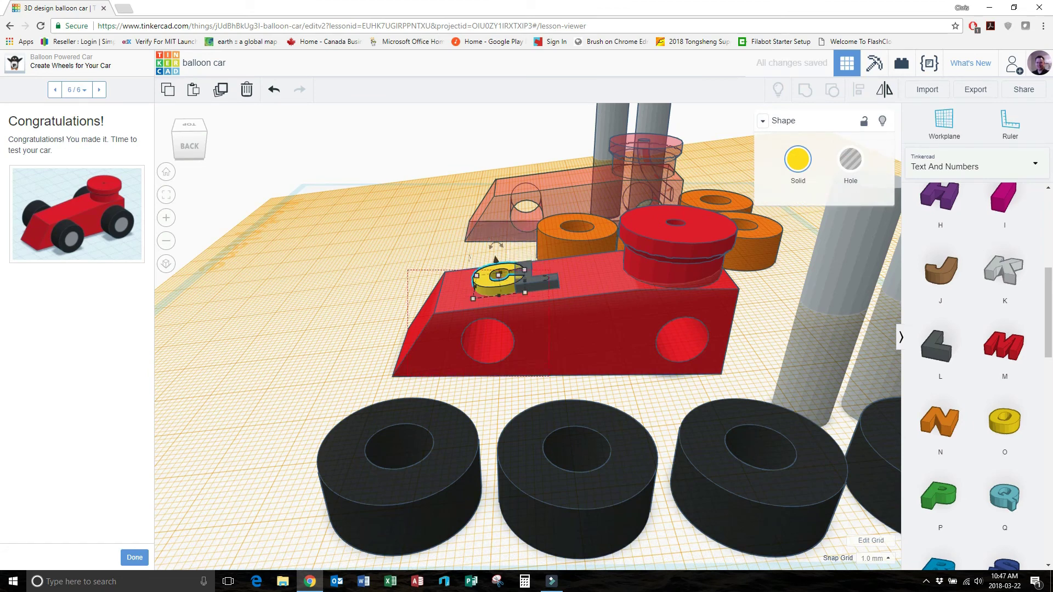
Group the letters C and L with the red car body and reset the workplane to the base grid.
left_click_drag(549, 278, 565, 271)
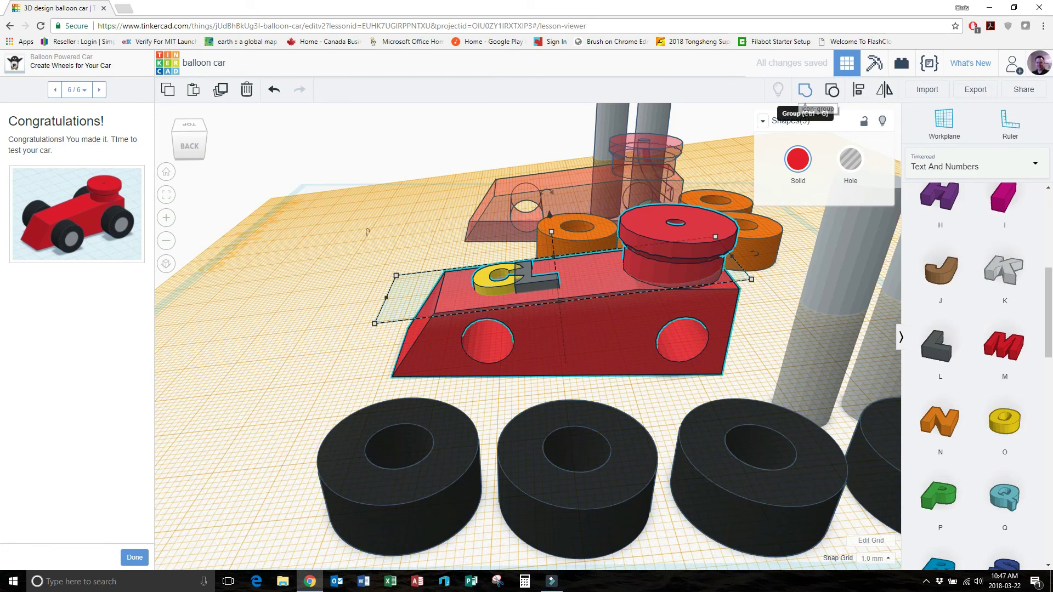
left_click(806, 90)
right_click_drag(647, 263, 647, 345)
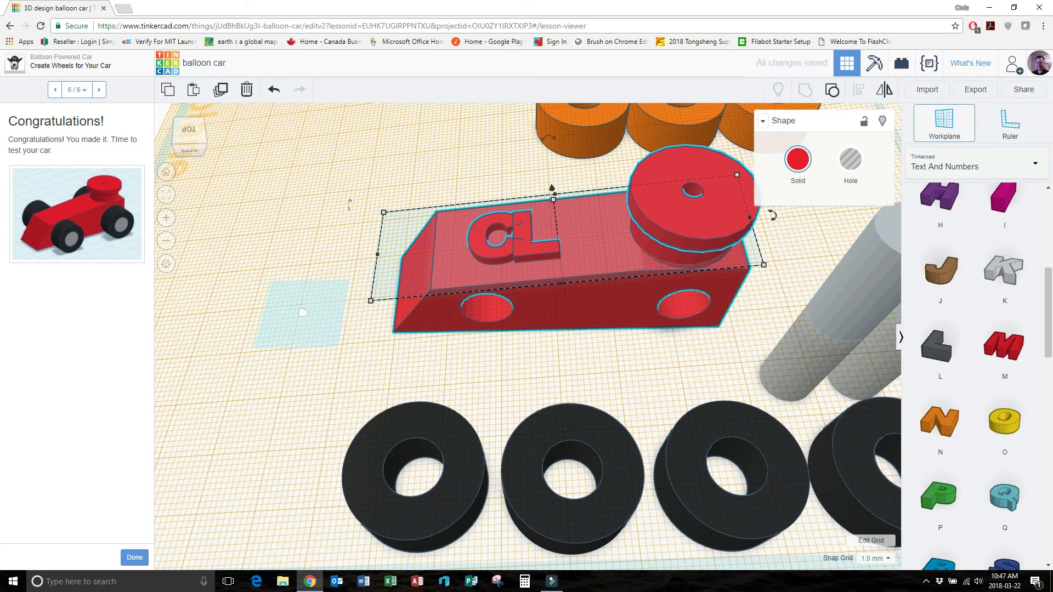
left_click(302, 312)
scroll(302, 312, "down", 4)
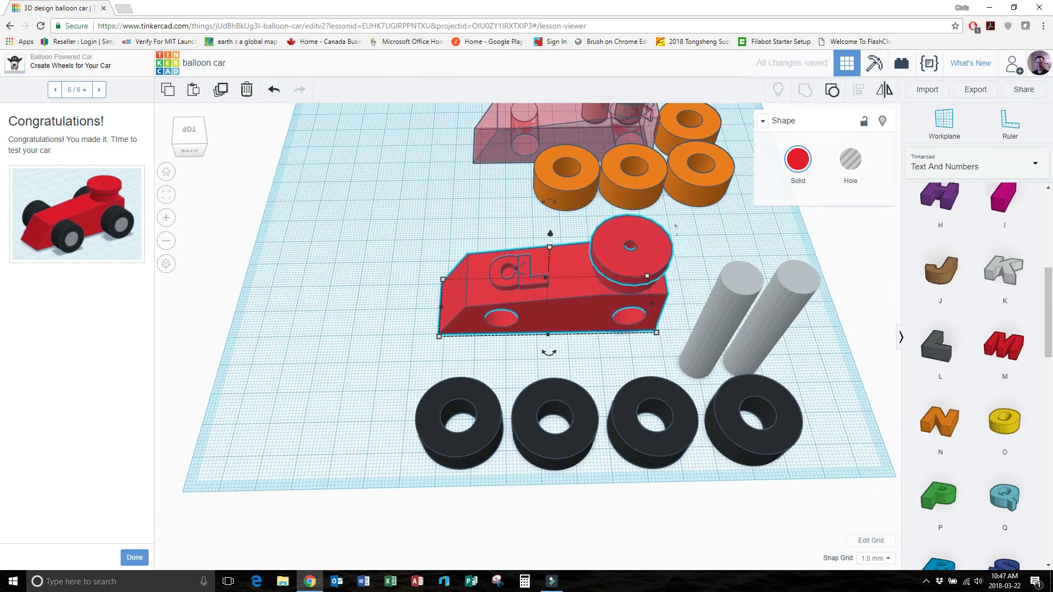
right_click_drag(549, 323, 570, 296)
scroll(550, 323, "up", 4)
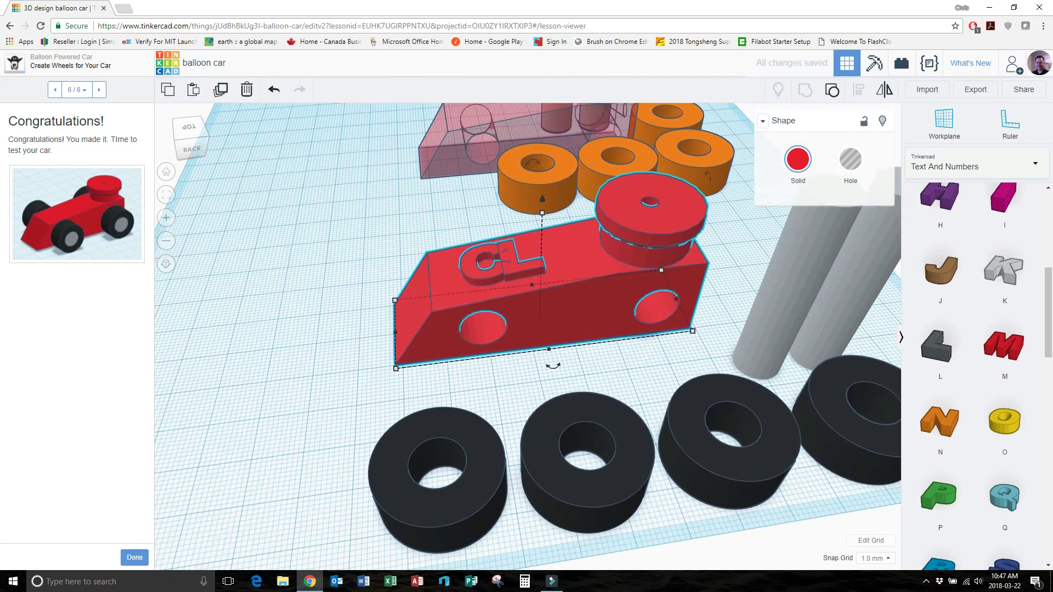
scroll(527, 336, "down", 3)
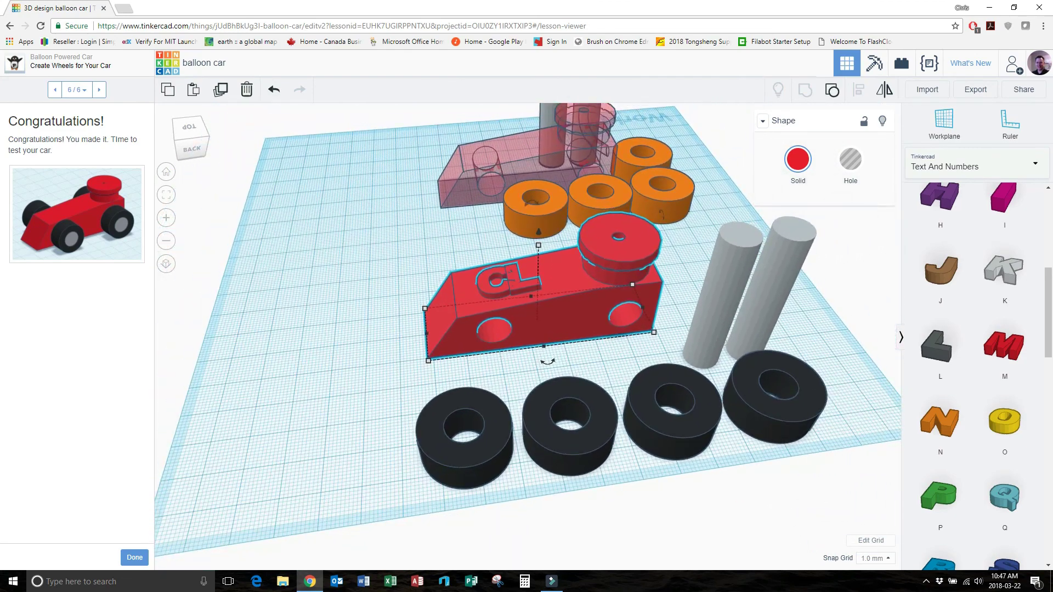